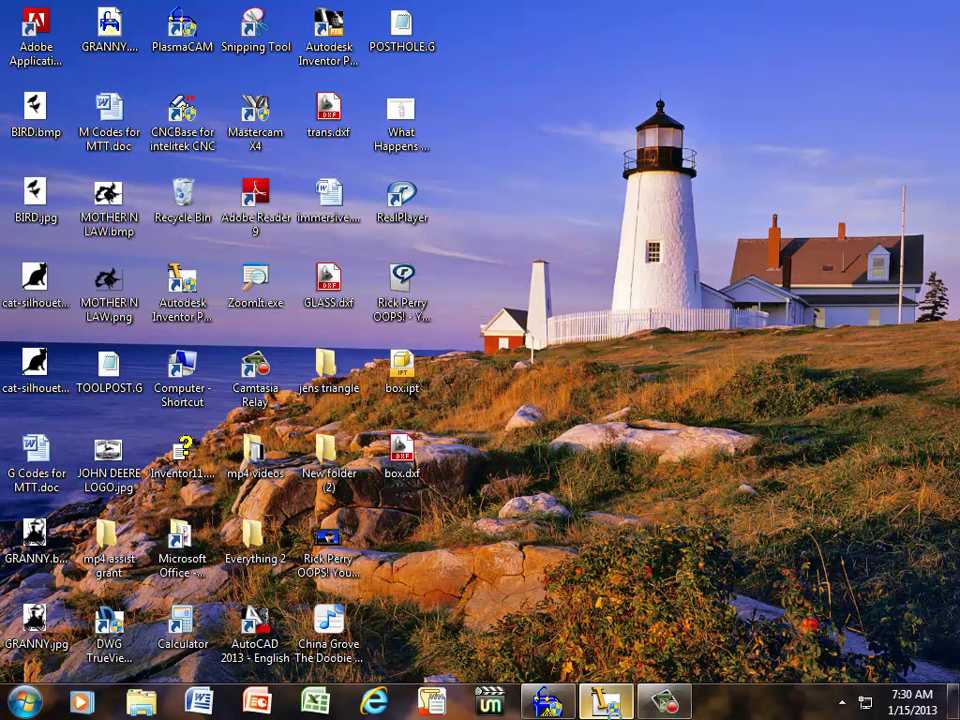
# Switch to Autodesk Inventor and create a new part from the English Standard (in).ipt template.
pyautogui.click(605, 705)
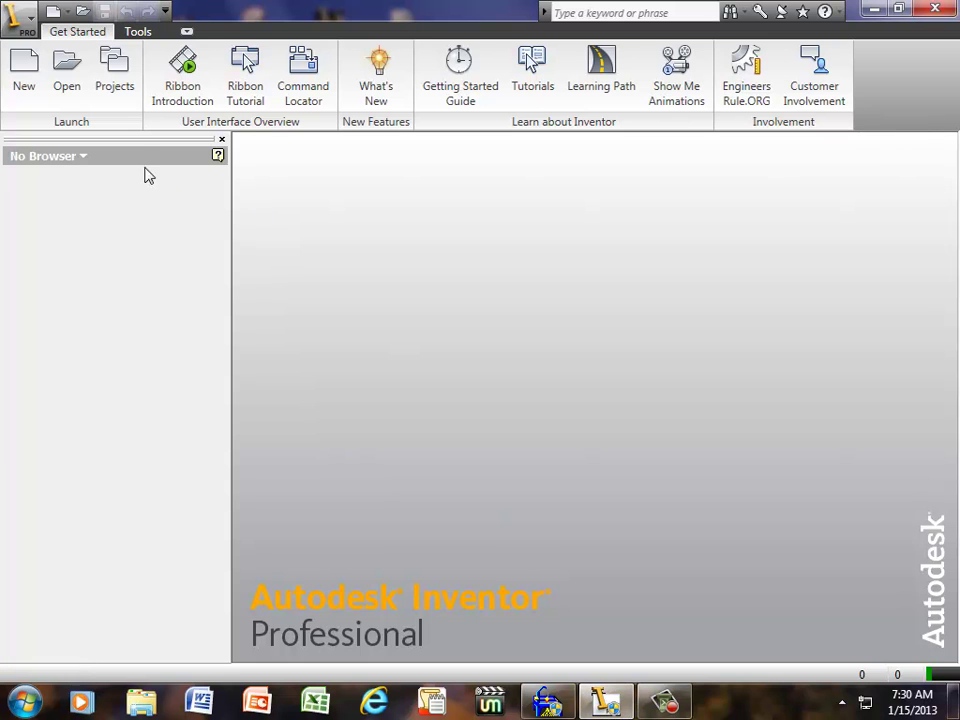
pyautogui.click(24, 88)
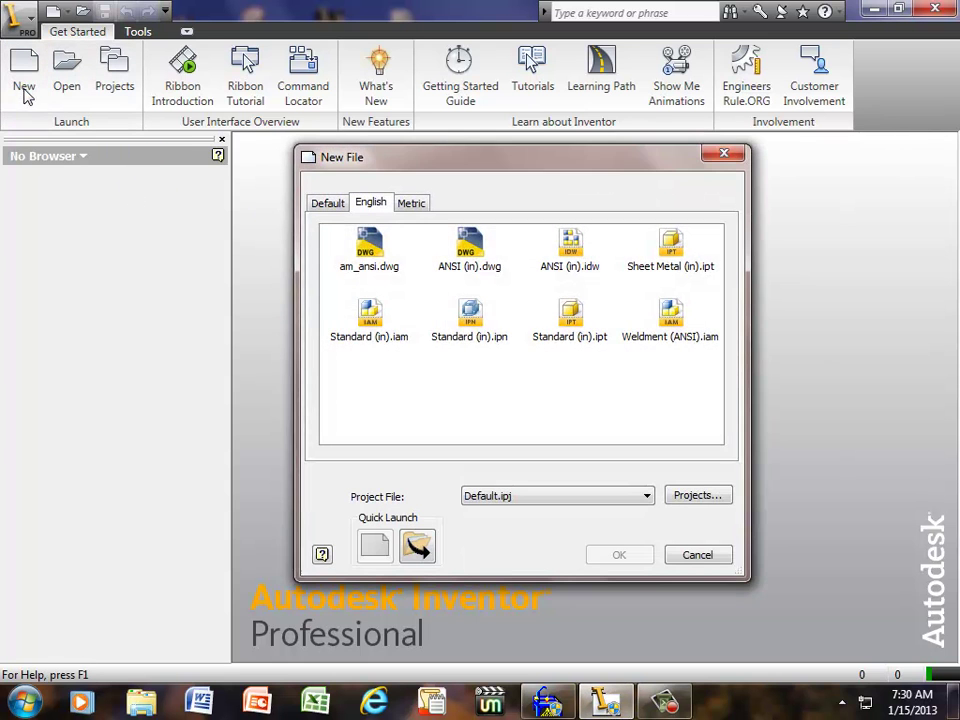
pyautogui.click(573, 316)
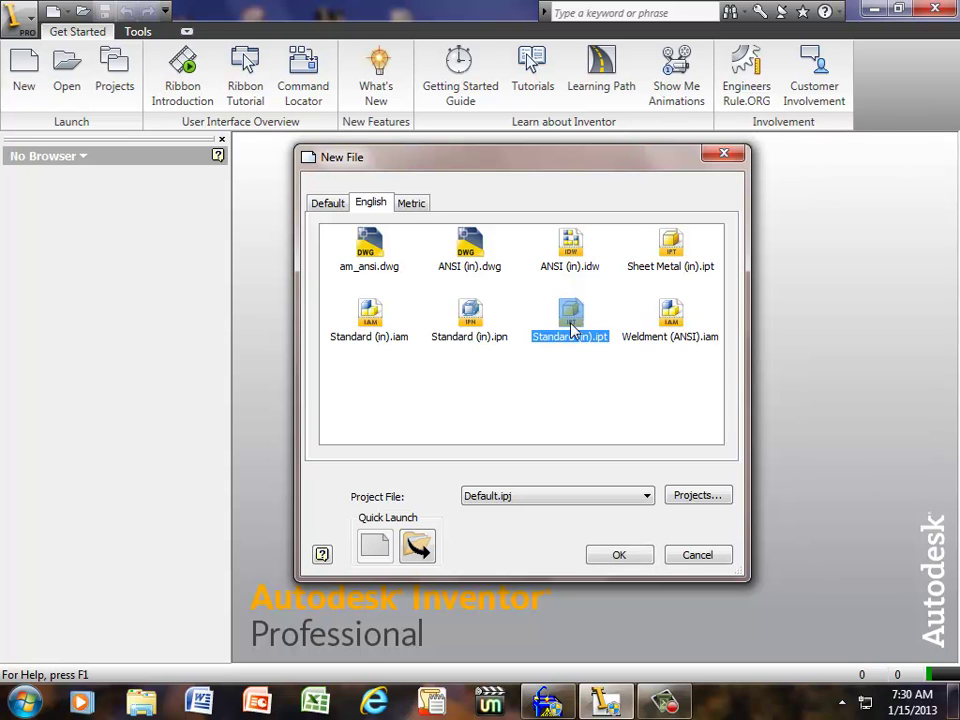
pyautogui.click(615, 559)
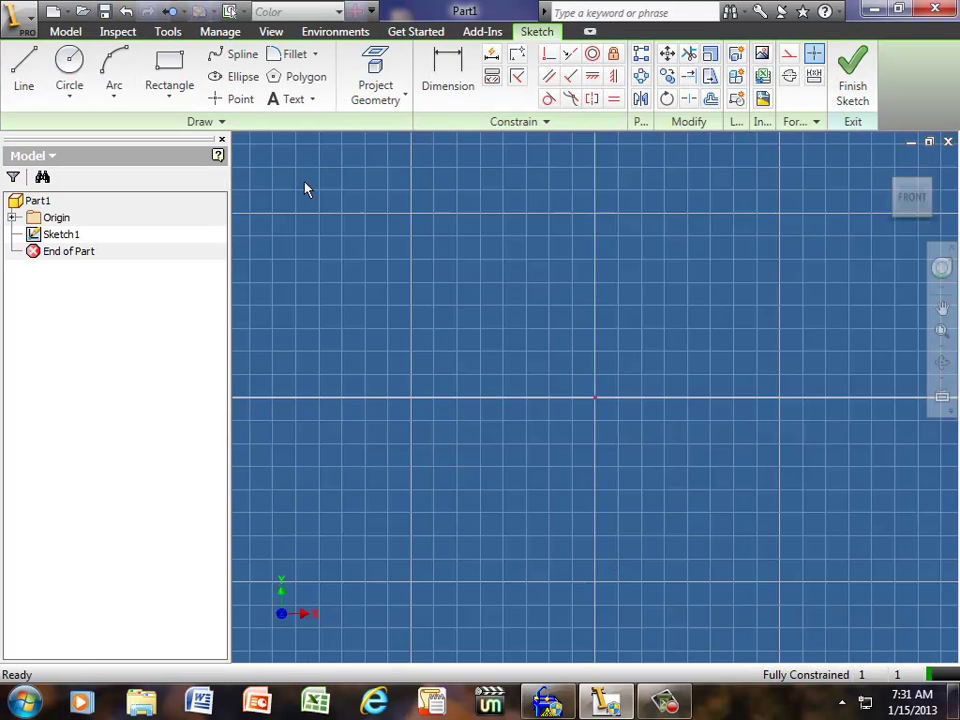
# Sketch a rectangle about 1.87 in wide and 1.49 in high enclosing the origin.
pyautogui.click(160, 92)
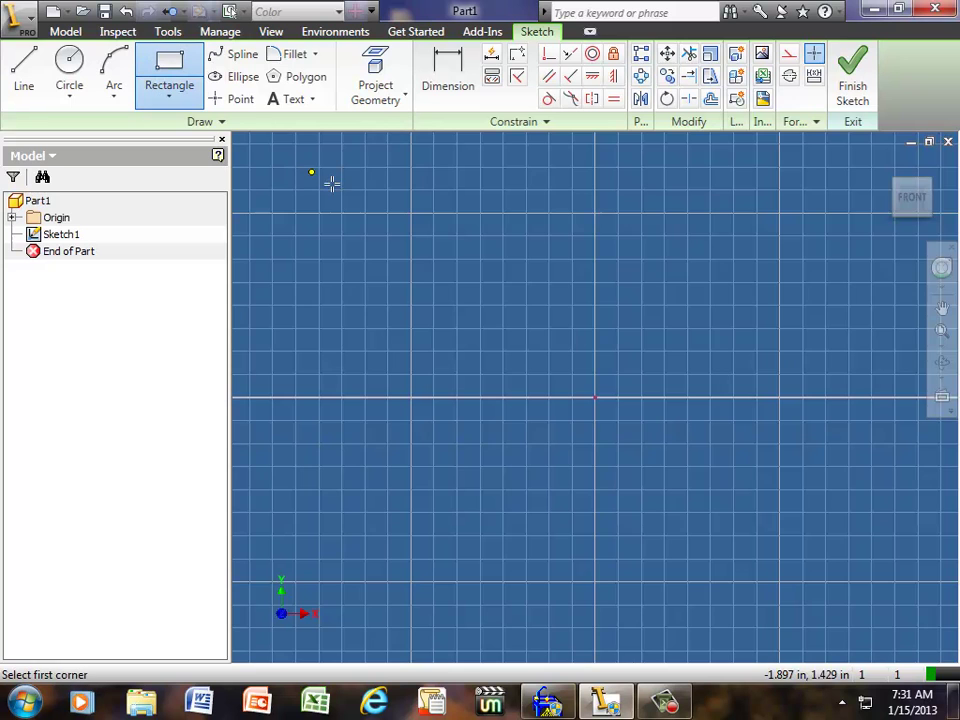
pyautogui.click(351, 219)
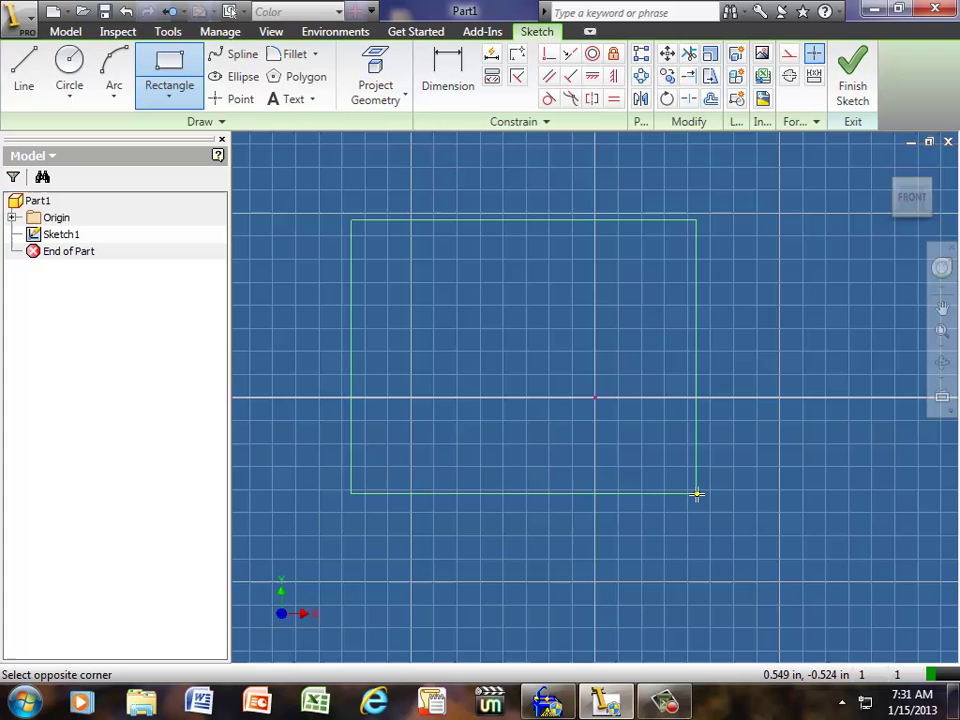
pyautogui.click(697, 493)
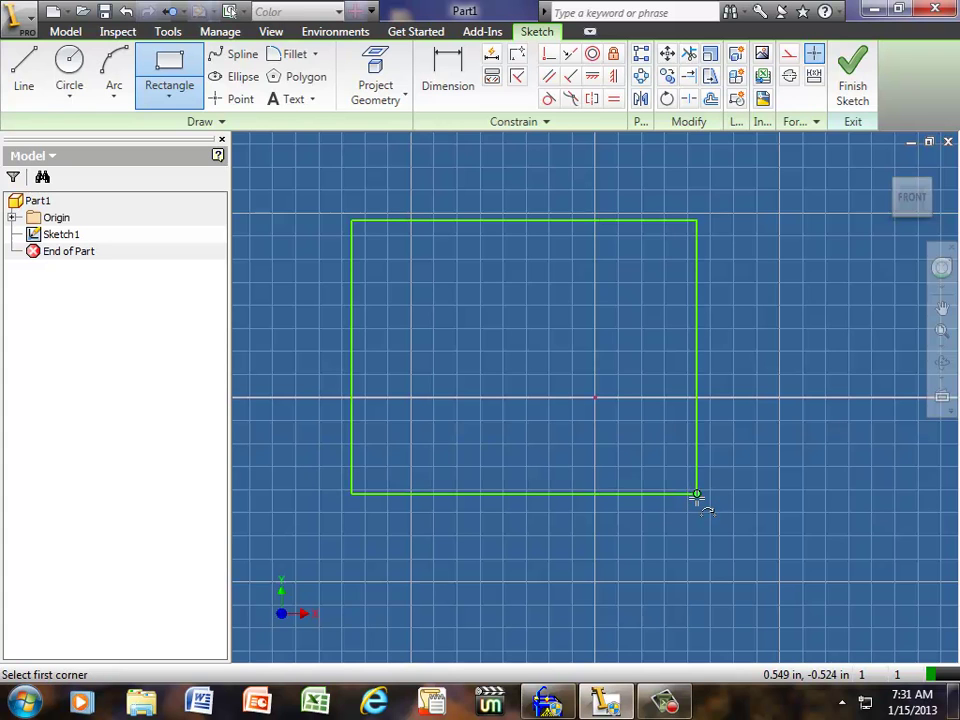
pyautogui.rightClick(543, 296)
pyautogui.click(572, 313)
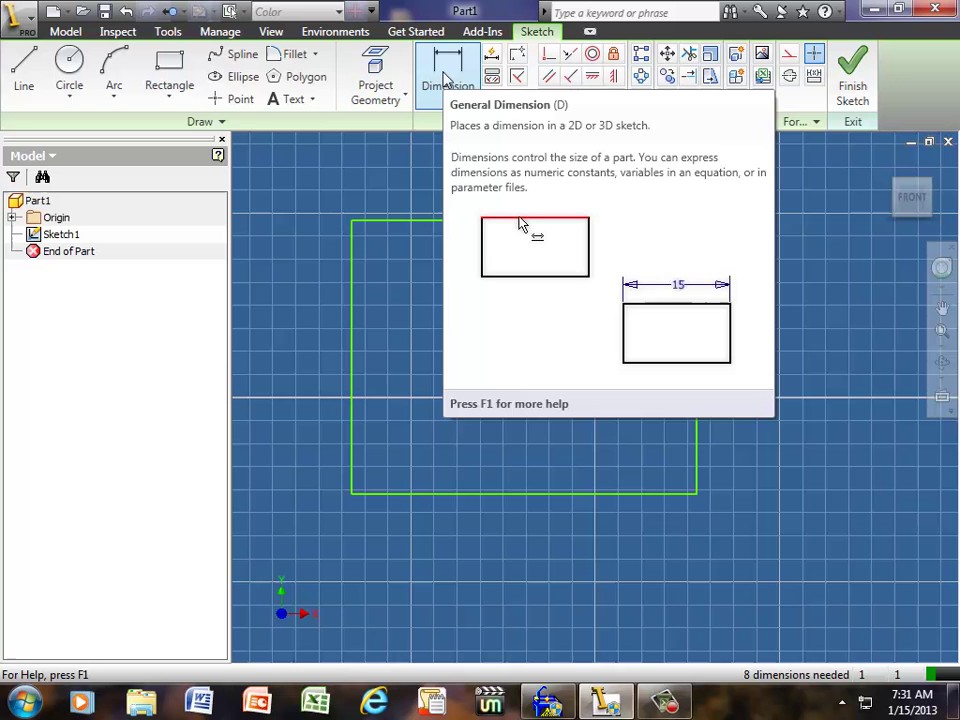
# Dimension the rectangle's upper edge above the profile and set its width to 10.125 in.
pyautogui.click(446, 80)
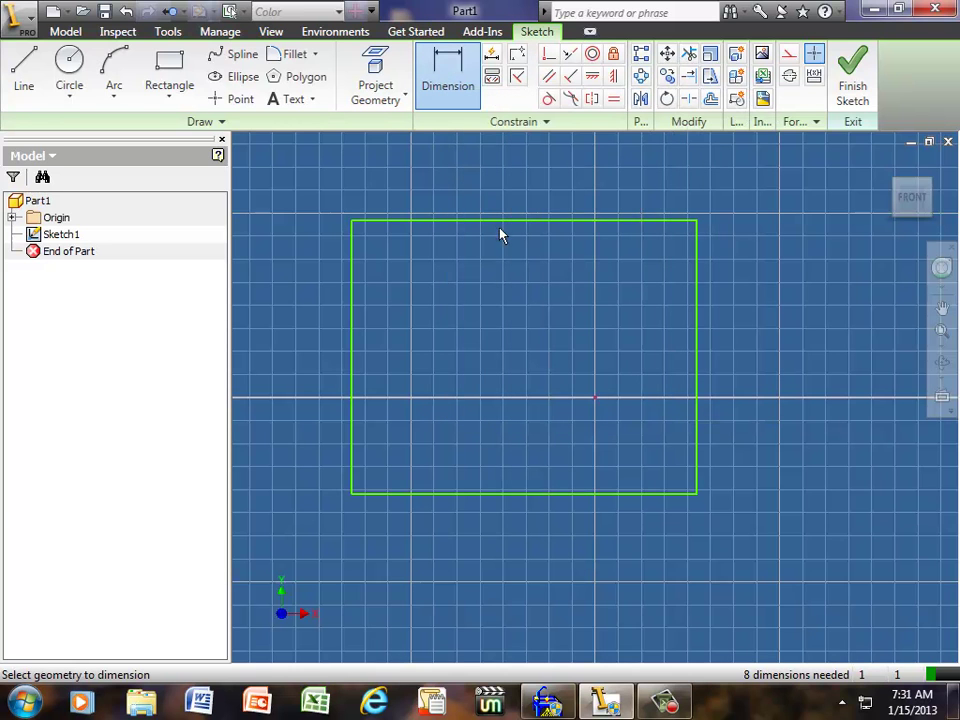
pyautogui.click(503, 219)
pyautogui.click(499, 187)
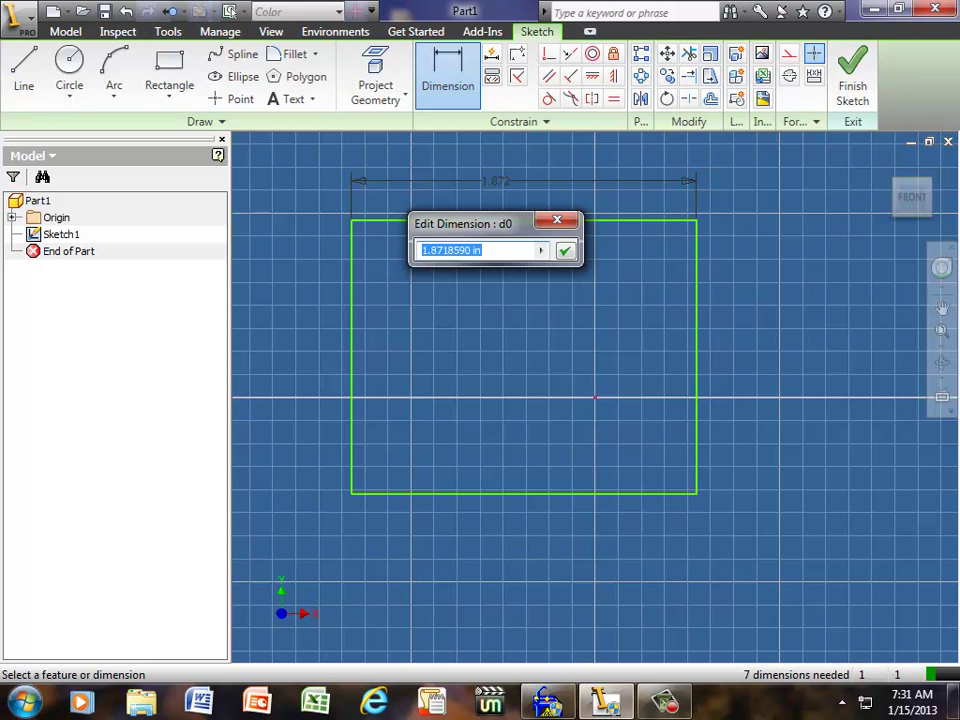
pyautogui.write('10.125')
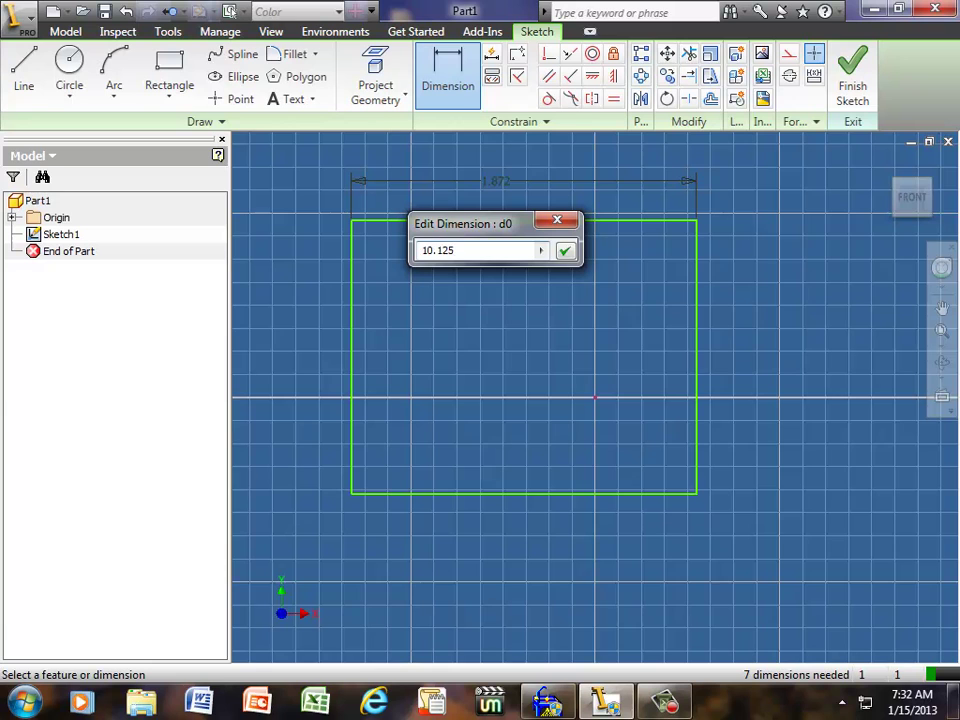
pyautogui.press('Return')
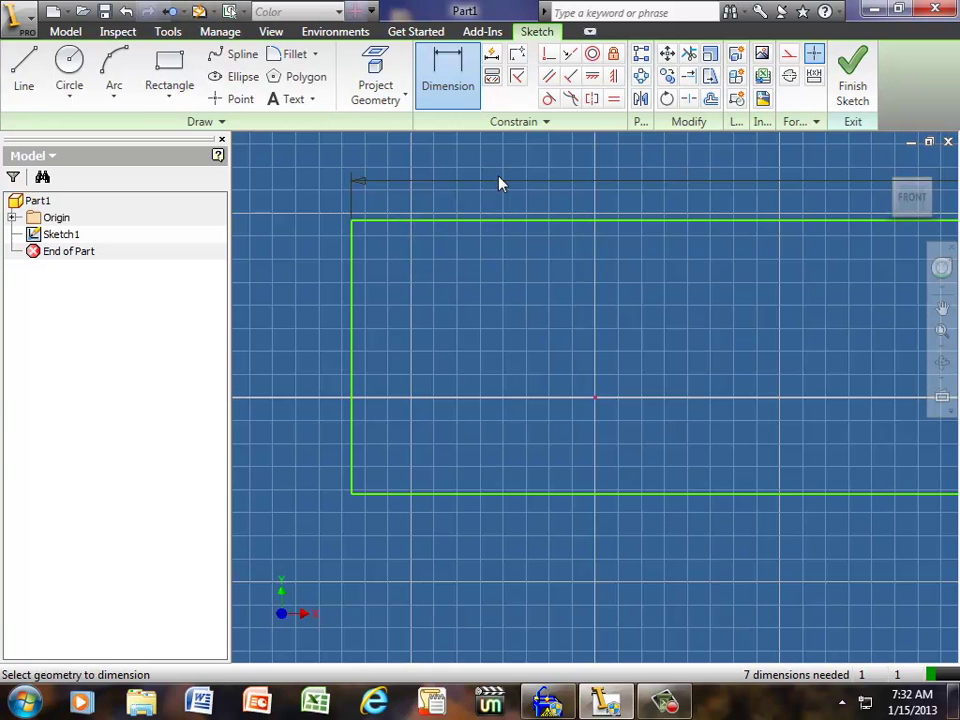
# Dimension the rectangle's left edge and set its height to 8.1875 in.
pyautogui.click(353, 360)
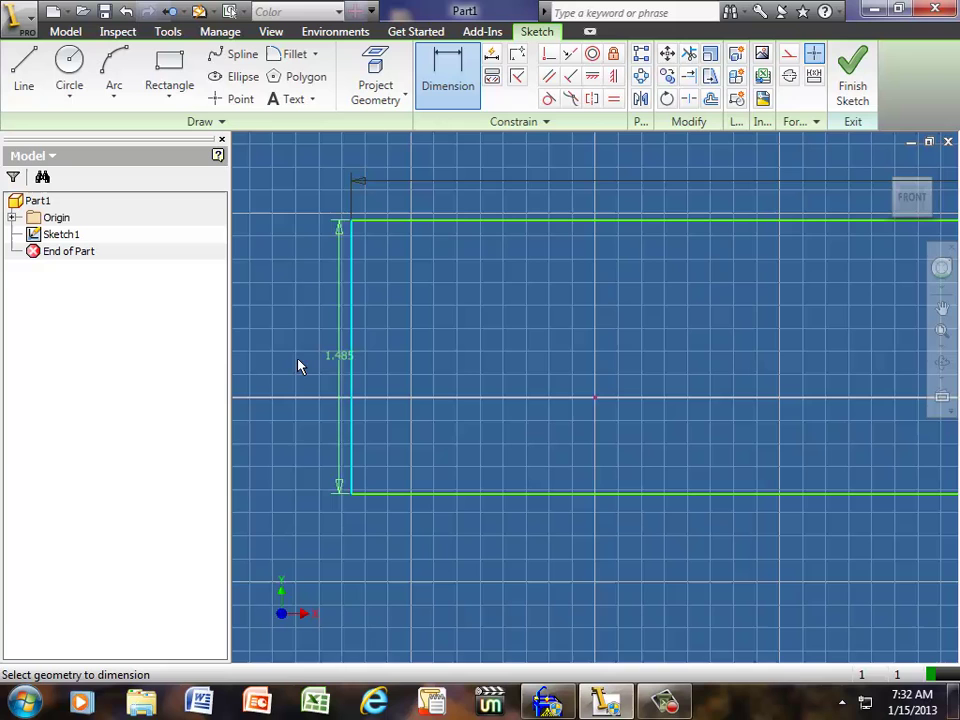
pyautogui.click(298, 364)
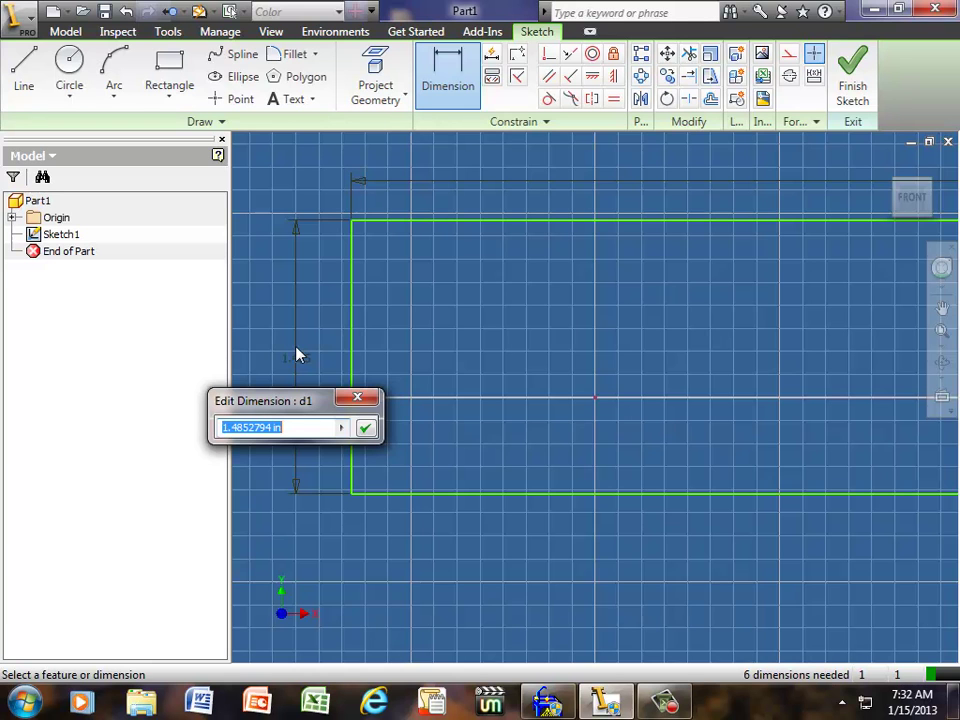
pyautogui.write('8.')
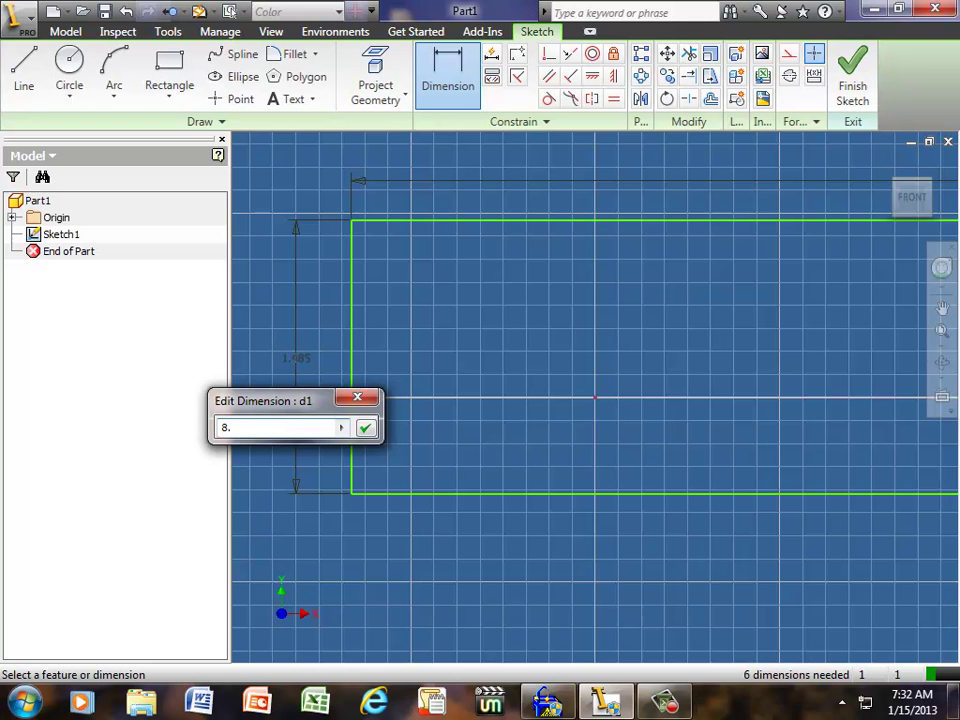
pyautogui.write('1875')
pyautogui.press('Return')
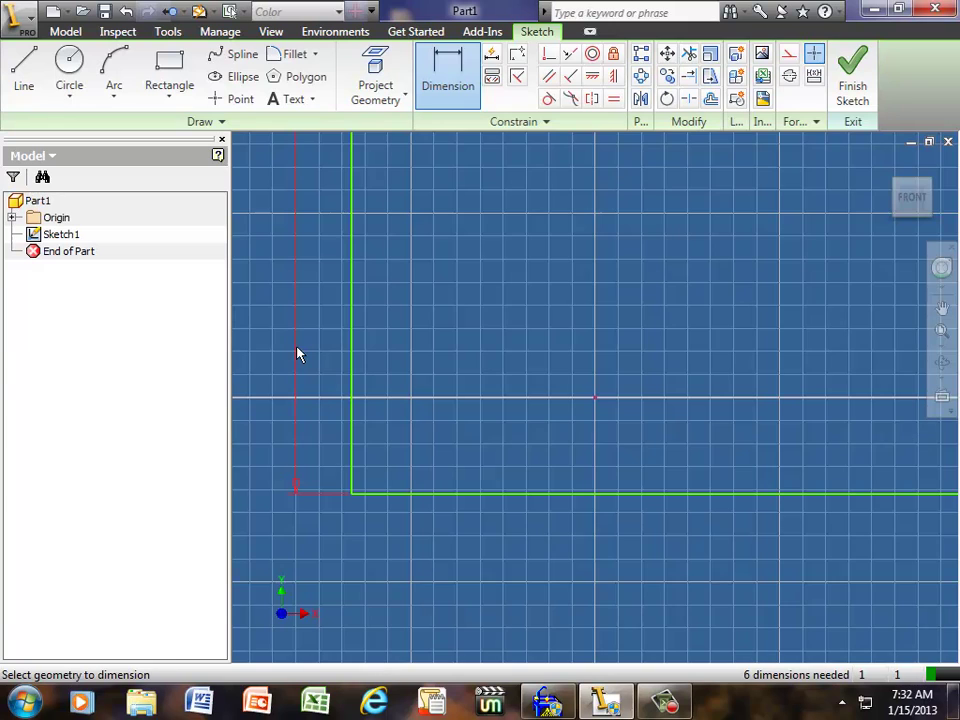
pyautogui.press('Home')
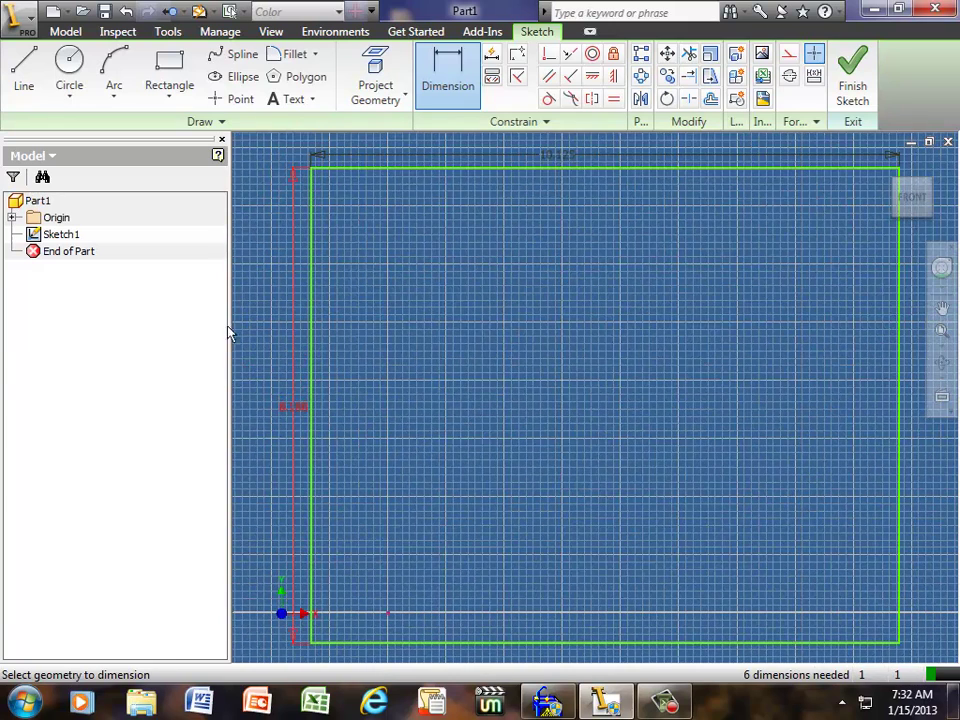
pyautogui.rightClick(439, 399)
pyautogui.click(450, 402)
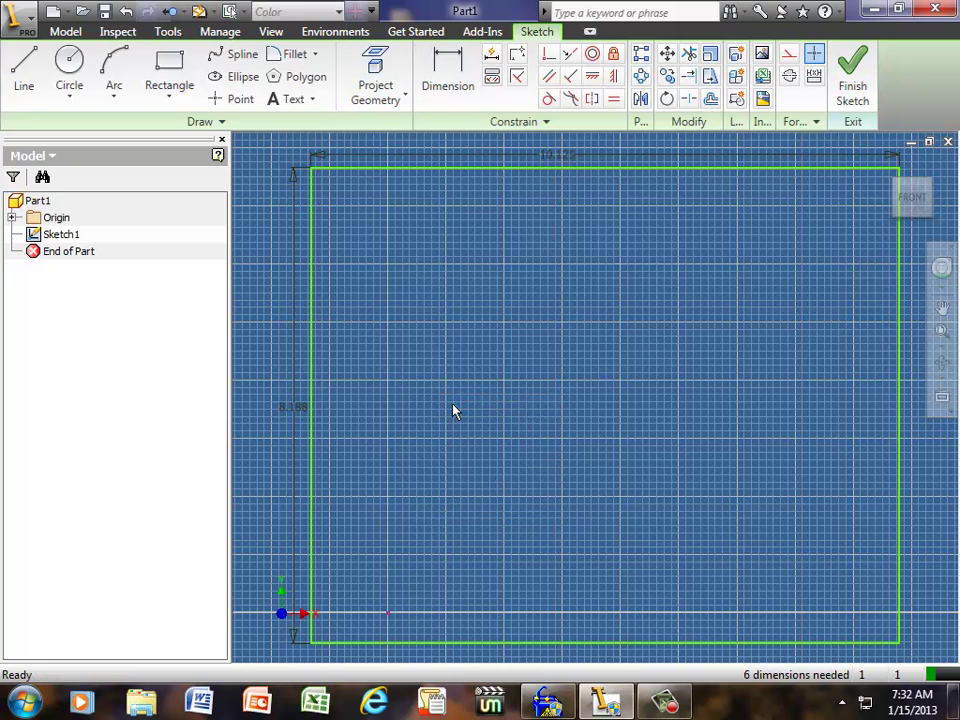
# Finish the sketch and extrude the rectangle 1 in as a solid, with the direction reversed toward the back.
pyautogui.rightClick(455, 388)
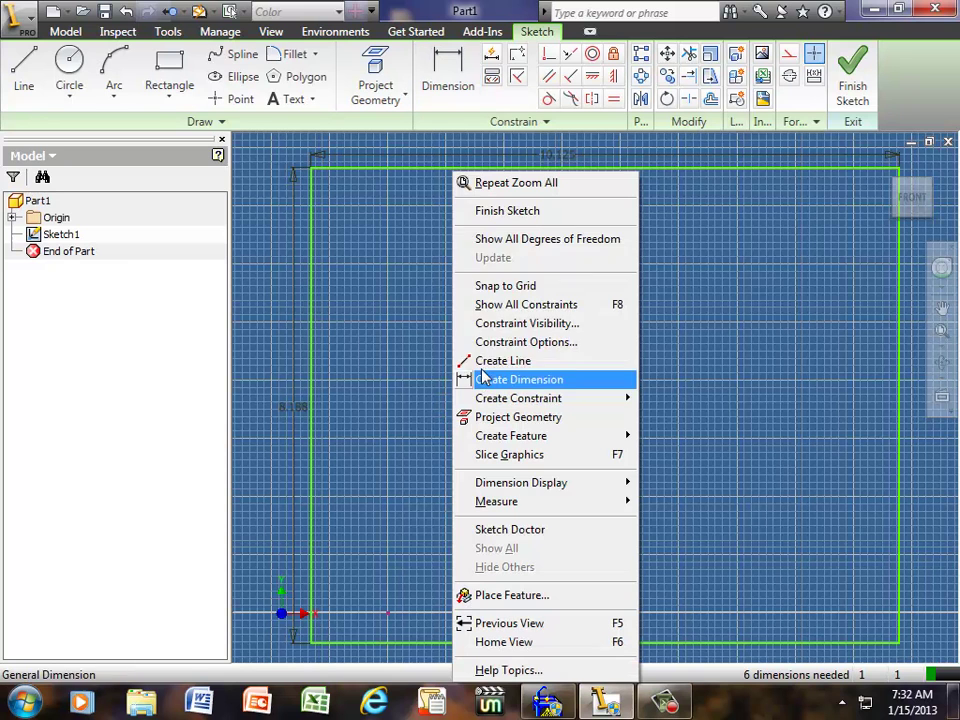
pyautogui.click(491, 211)
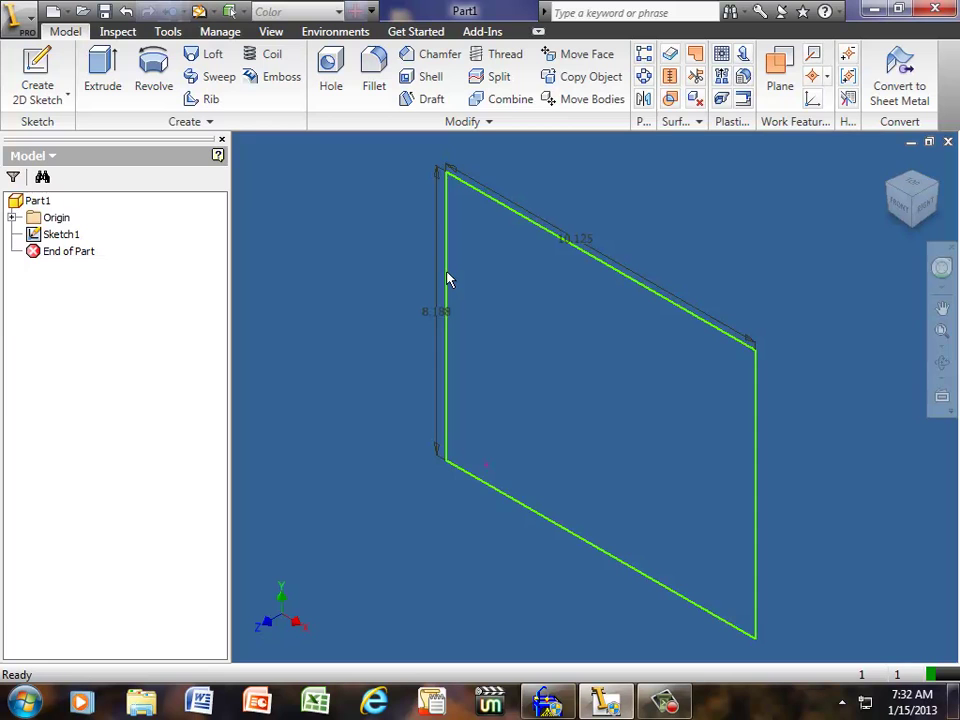
pyautogui.click(105, 84)
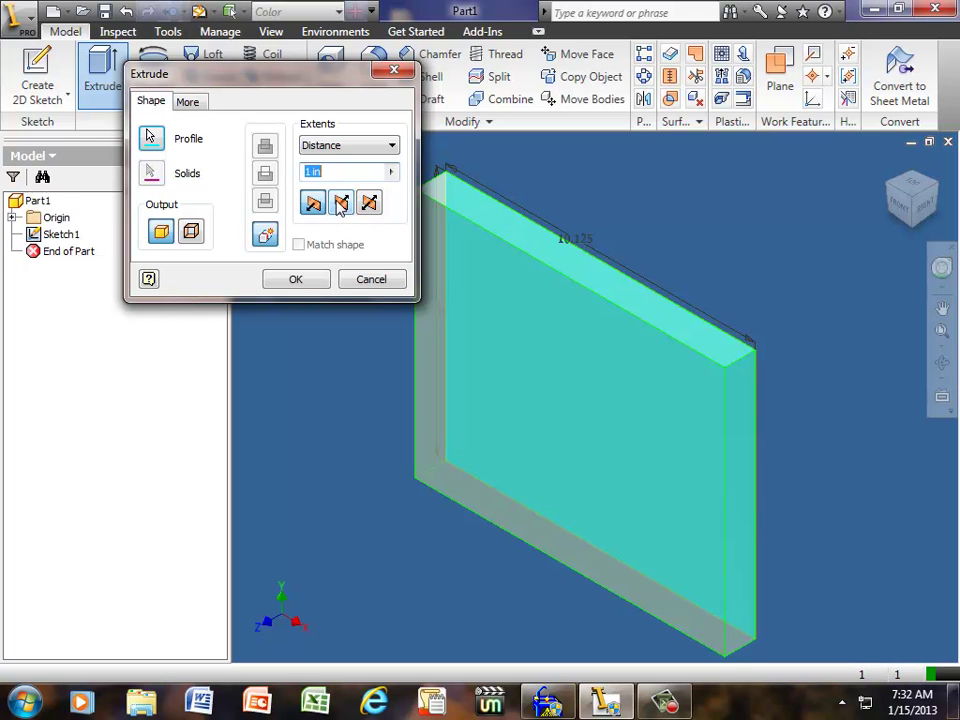
pyautogui.click(341, 203)
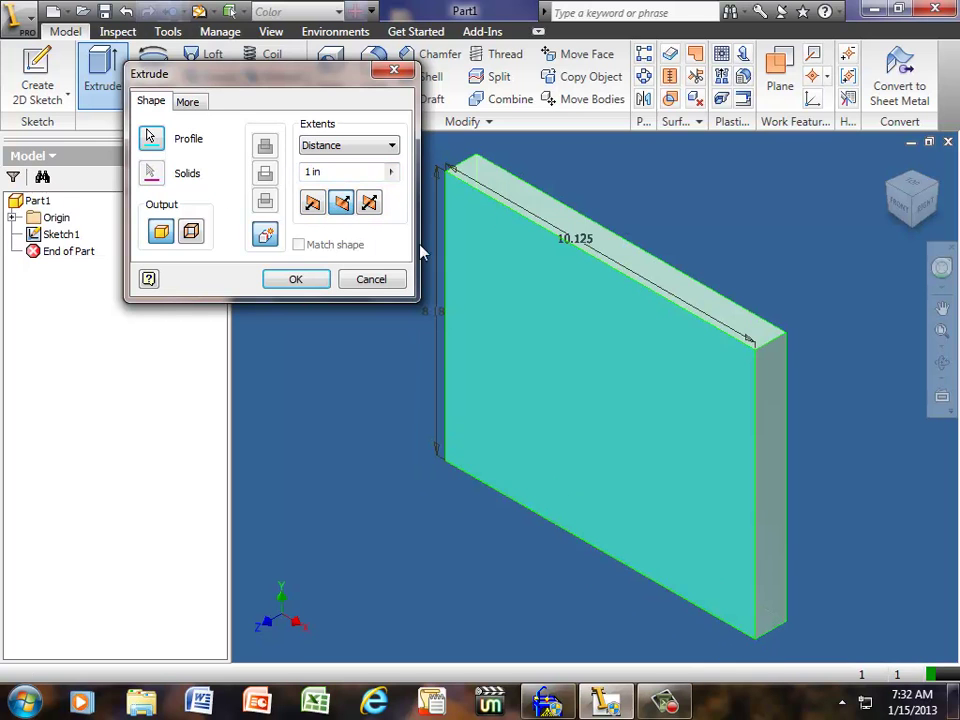
pyautogui.click(296, 279)
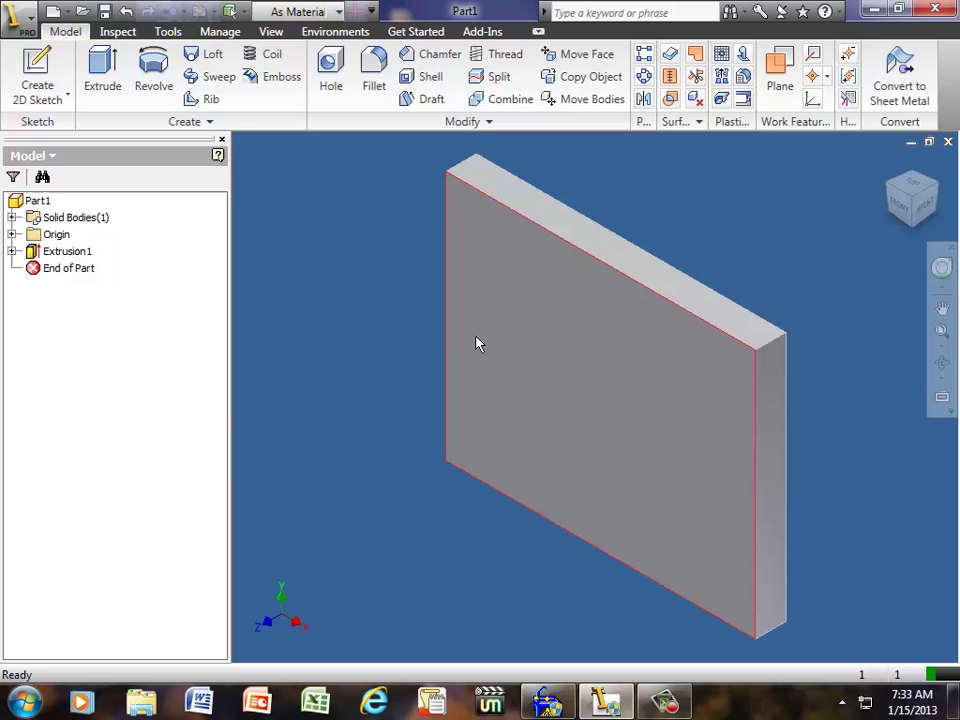
# Save the part to the Desktop as box2 in the Autodesk Inventor Parts (*.ipt) format.
pyautogui.click(32, 18)
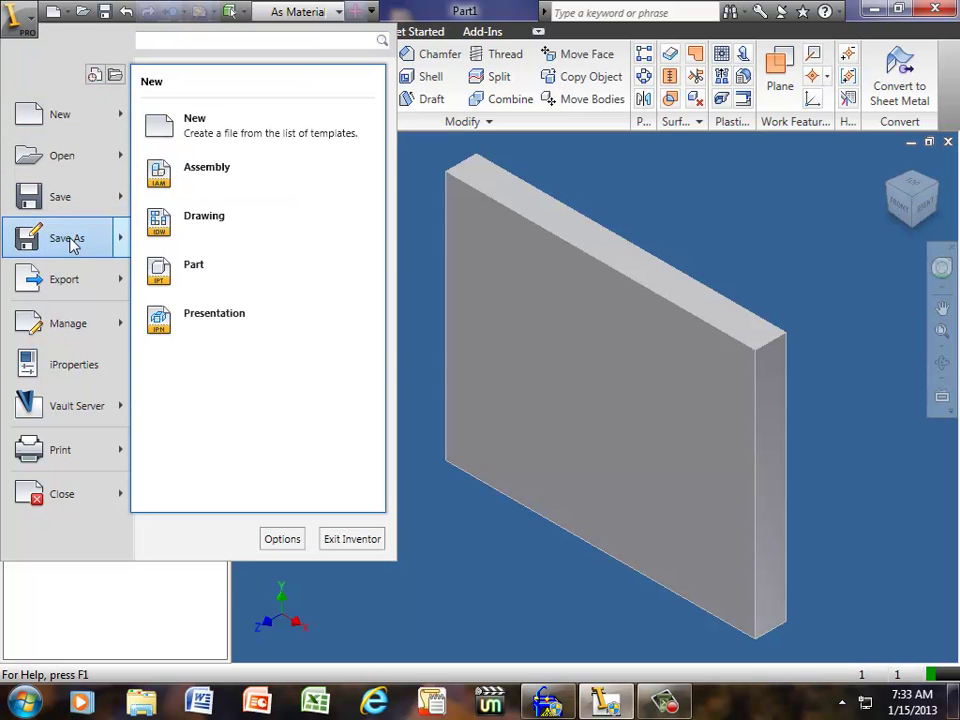
pyautogui.click(72, 245)
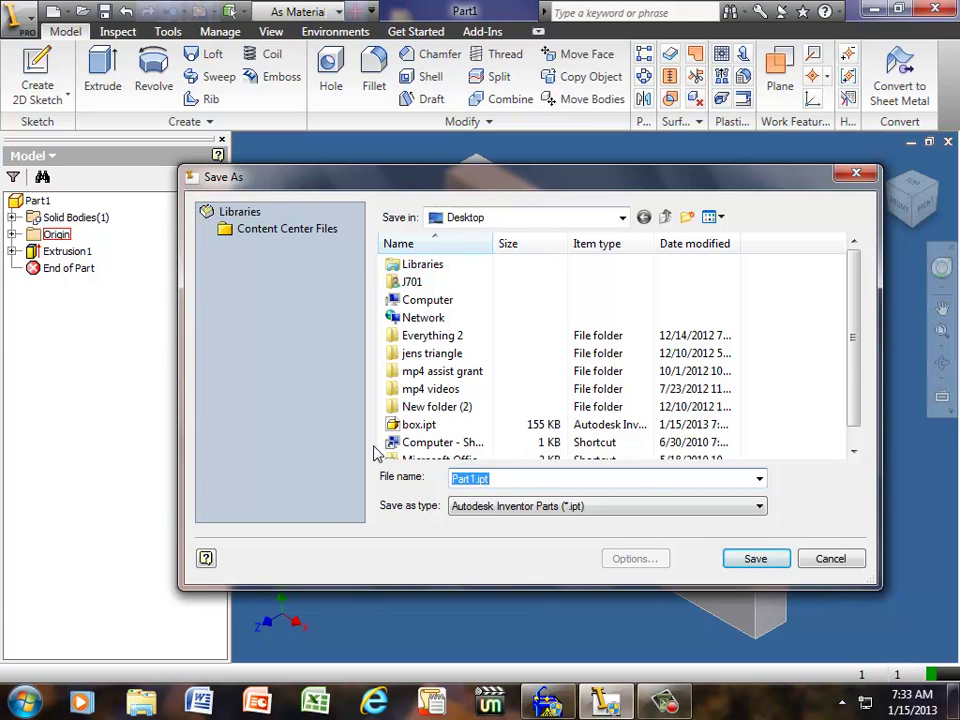
pyautogui.write('bo')
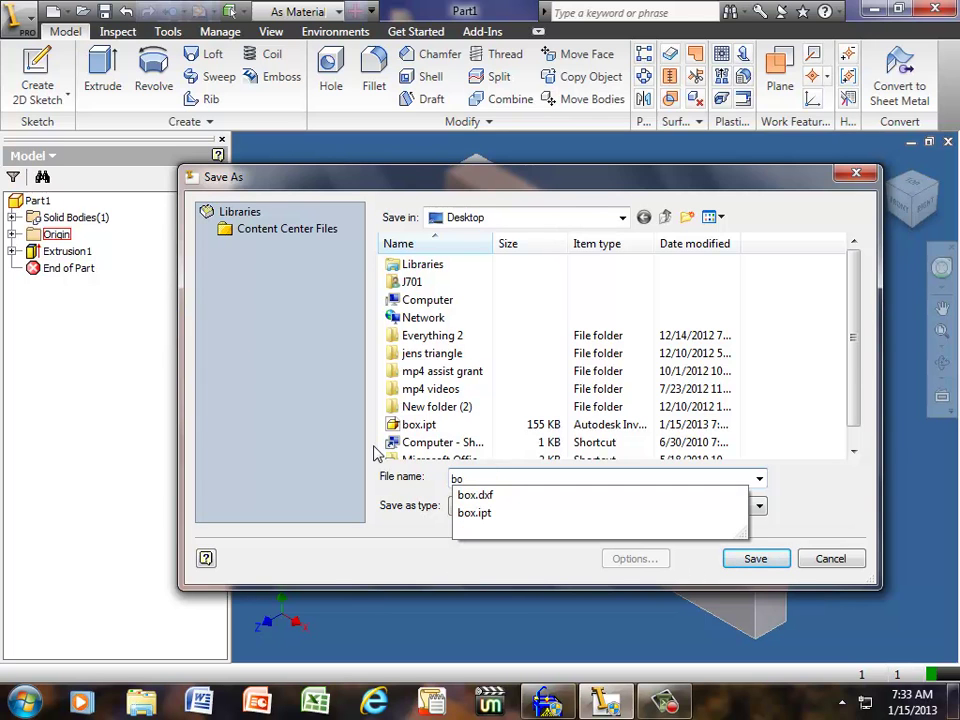
pyautogui.write('x2')
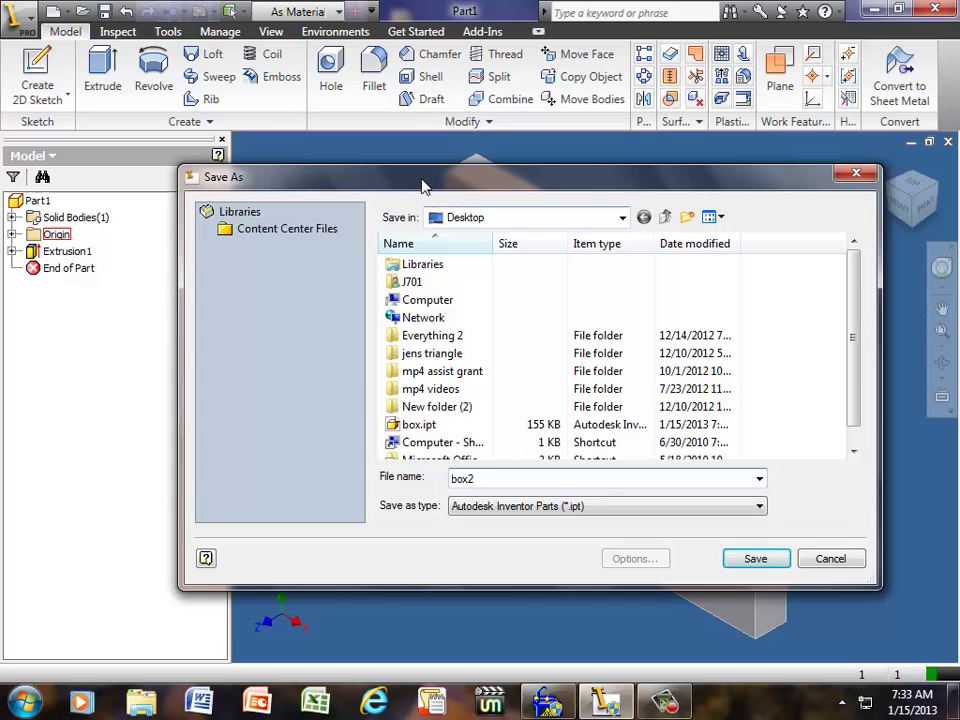
pyautogui.click(756, 560)
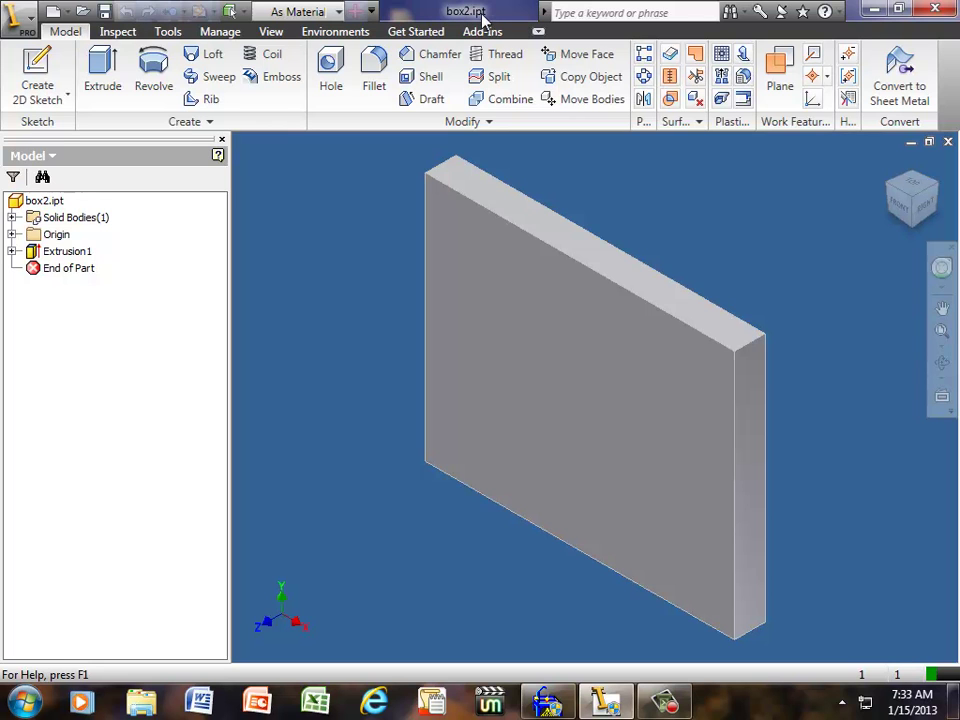
# Create a drawing from the ANSI (in).idw template and place a 1:1 front base view of box2.ipt in the sheet's lower-left area.
pyautogui.click(31, 20)
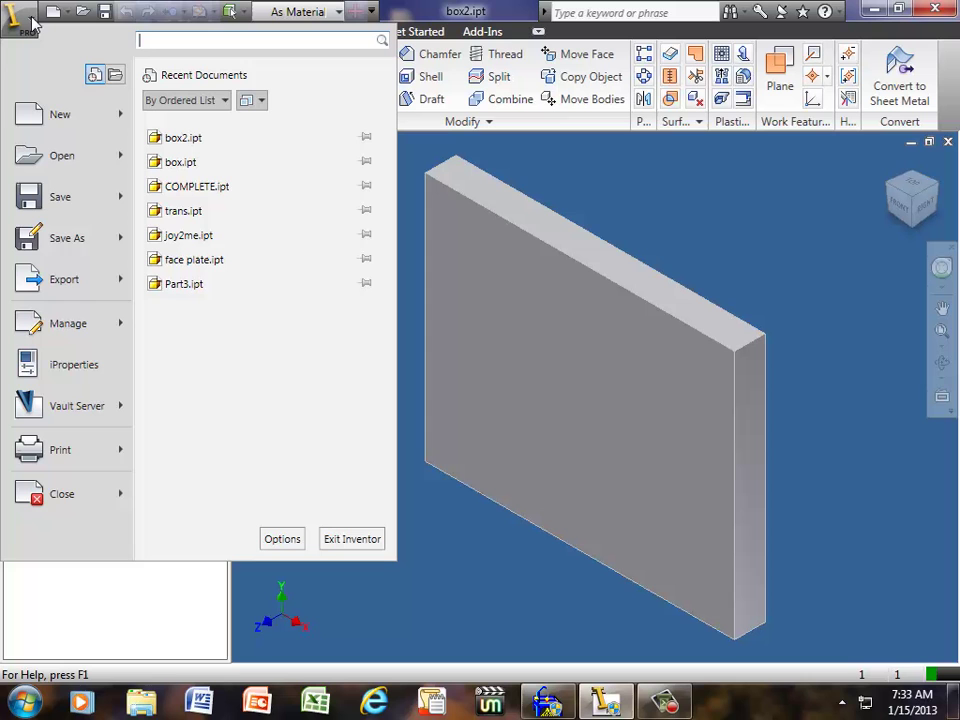
pyautogui.click(59, 117)
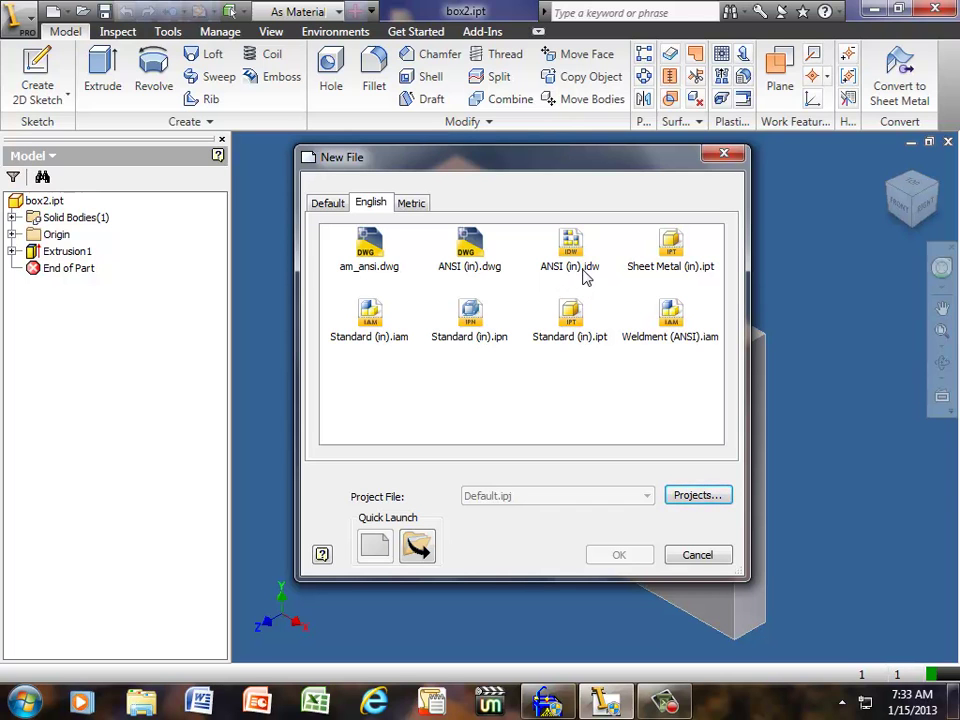
pyautogui.click(573, 259)
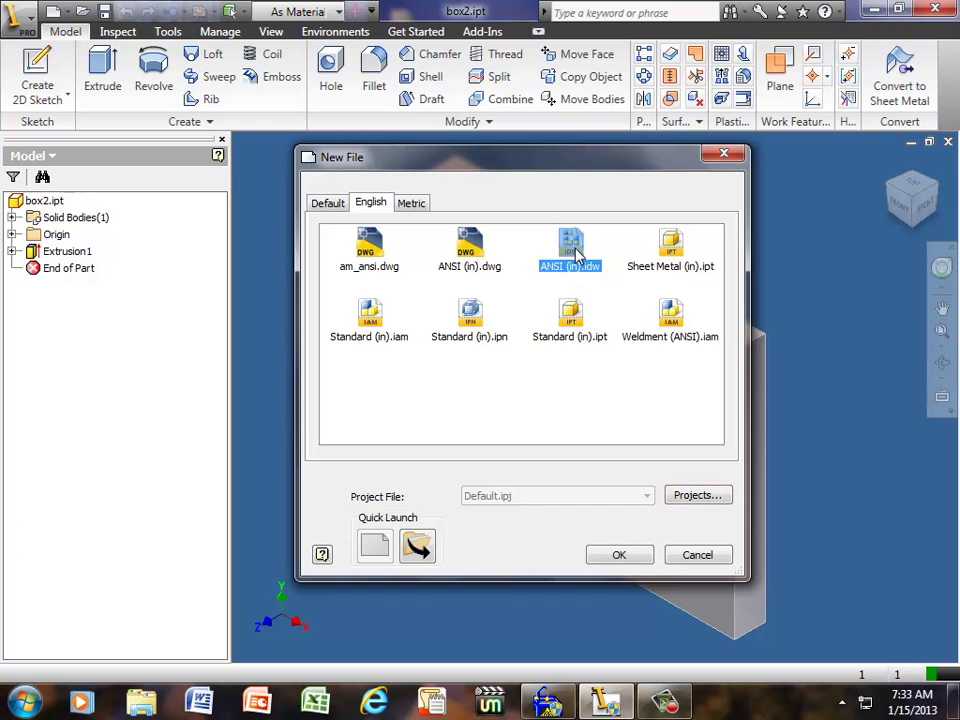
pyautogui.click(618, 556)
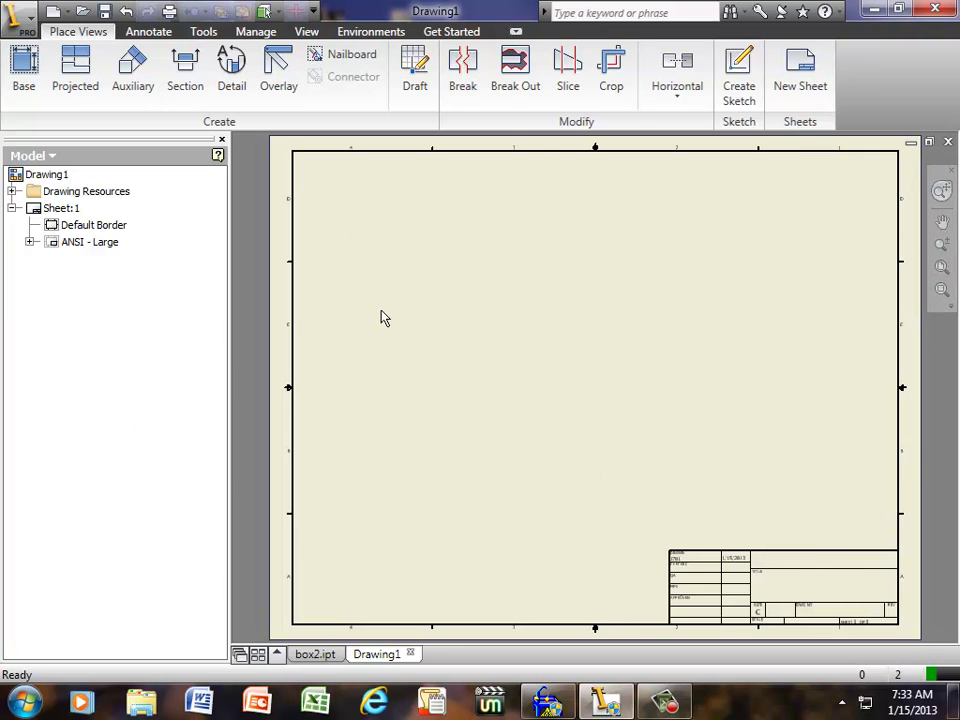
pyautogui.click(23, 88)
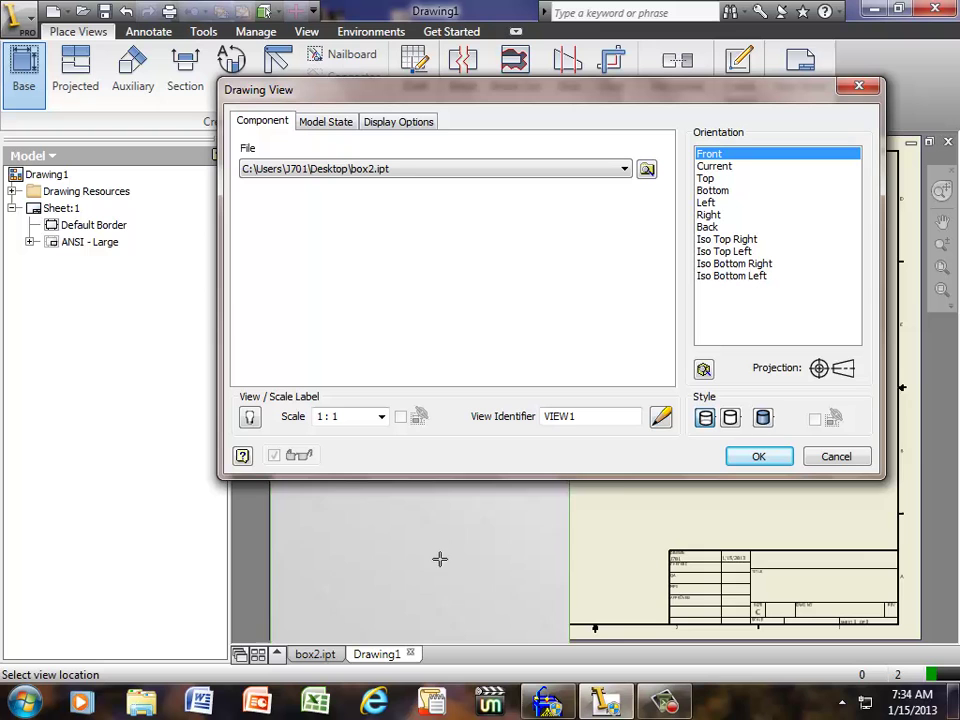
pyautogui.click(472, 518)
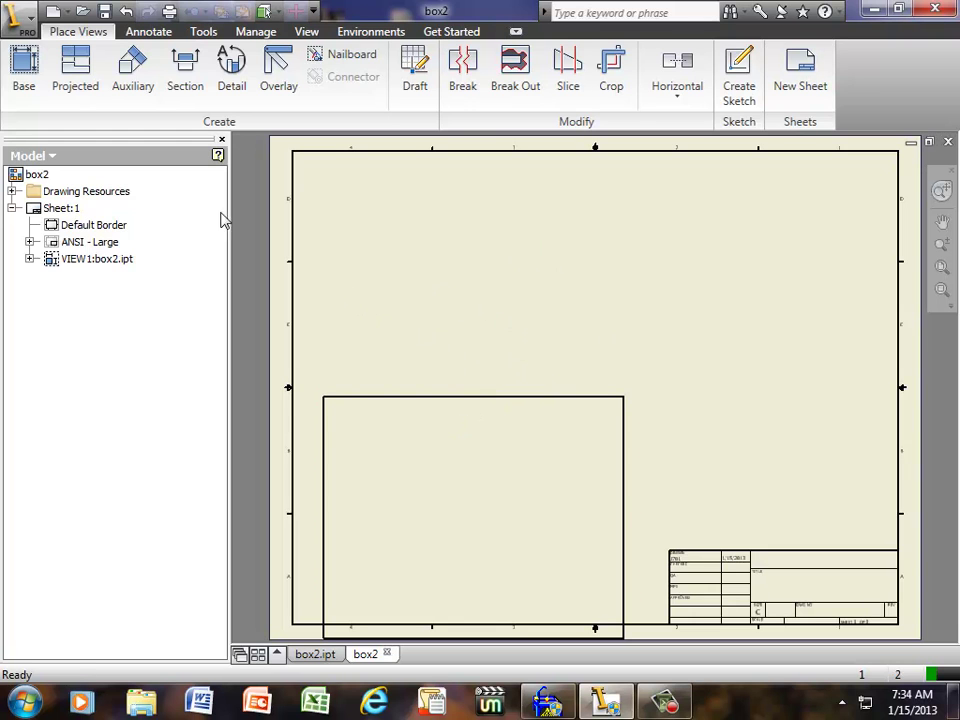
# Save a copy of the drawing to the Desktop as box2.dxf in the DXF Files (*.dxf) format.
pyautogui.click(30, 18)
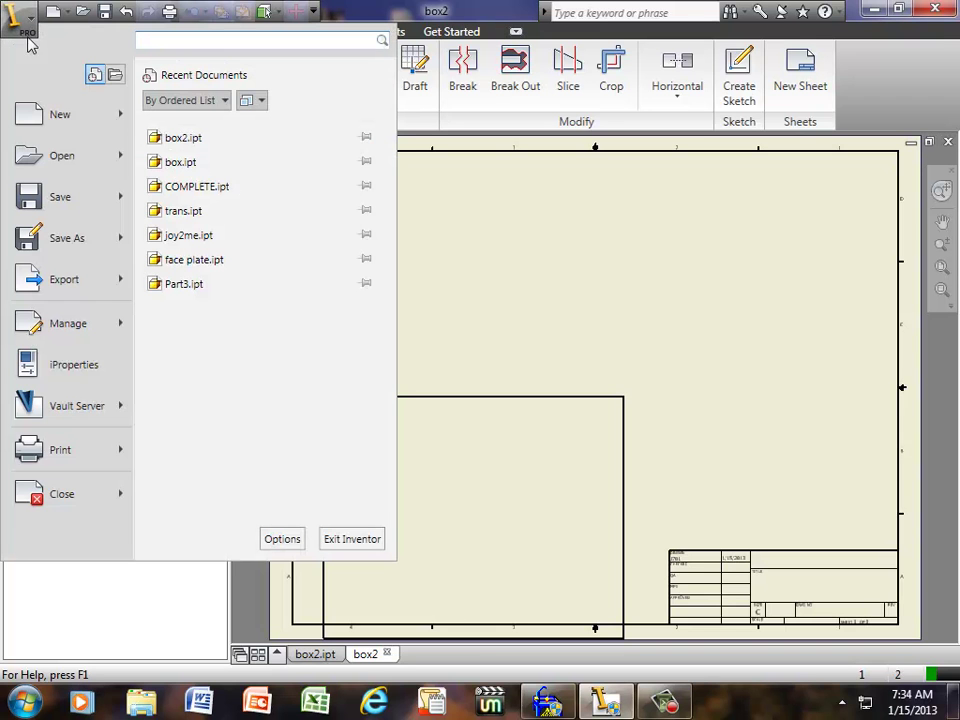
pyautogui.moveTo(66, 237)
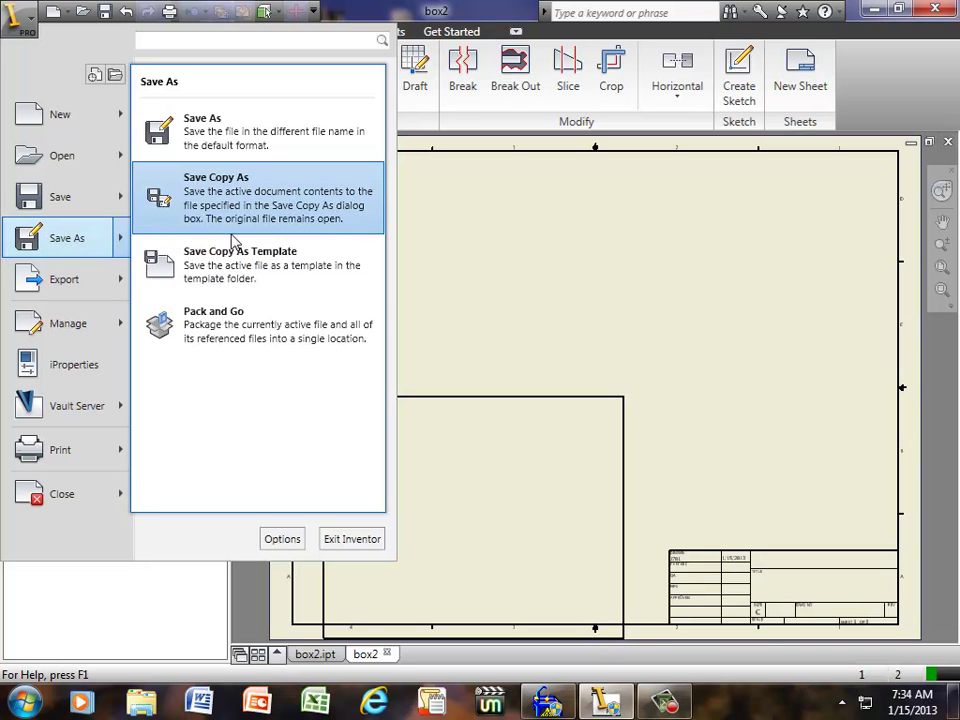
pyautogui.click(240, 200)
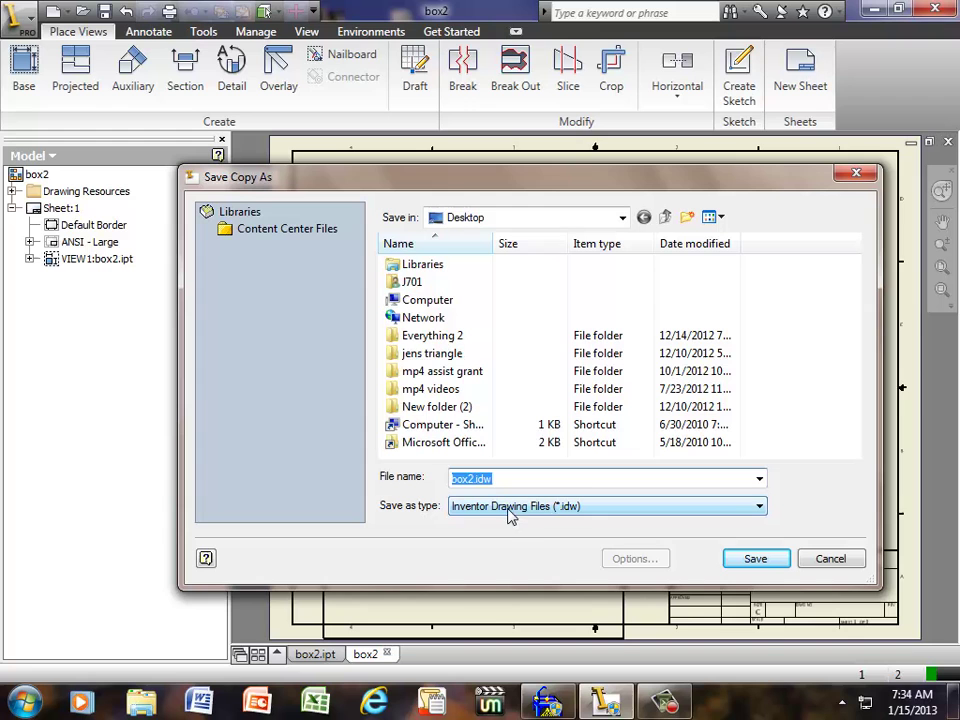
pyautogui.click(759, 509)
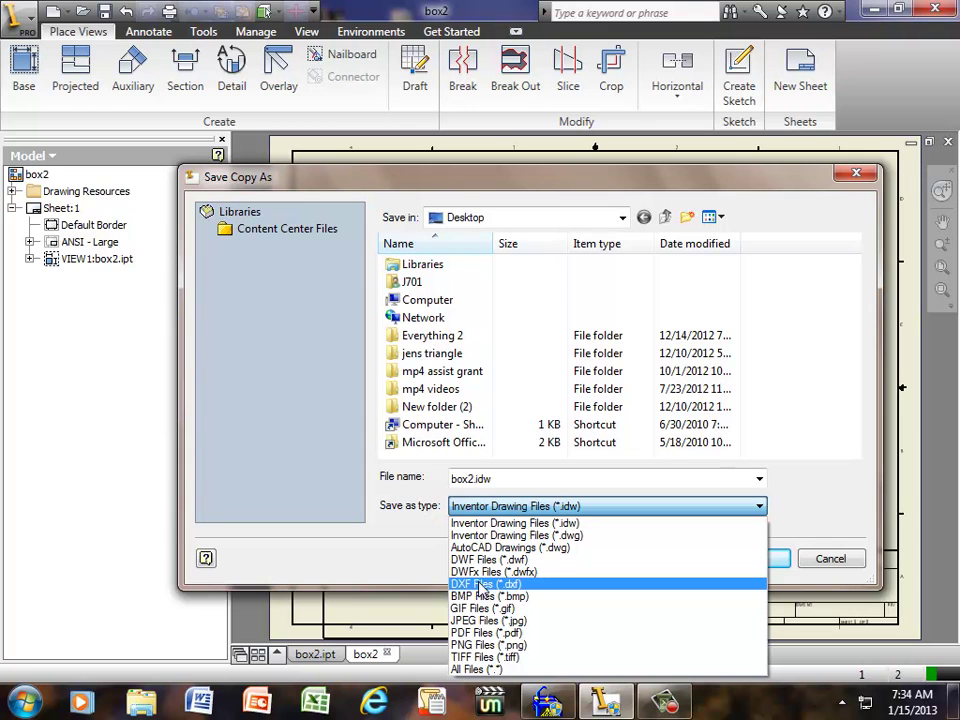
pyautogui.click(481, 586)
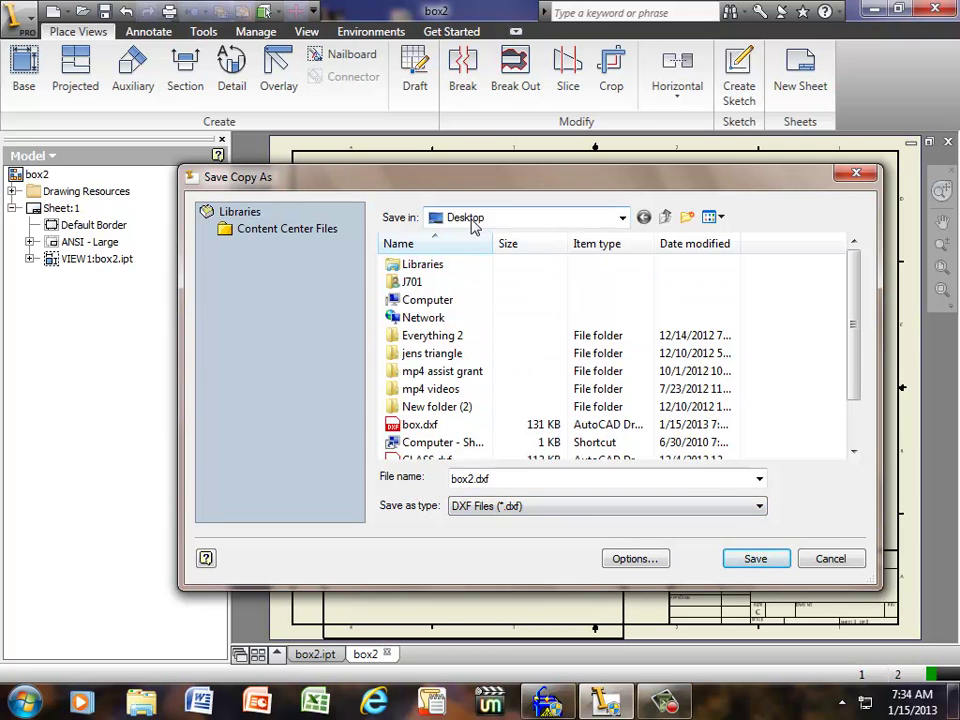
pyautogui.click(470, 480)
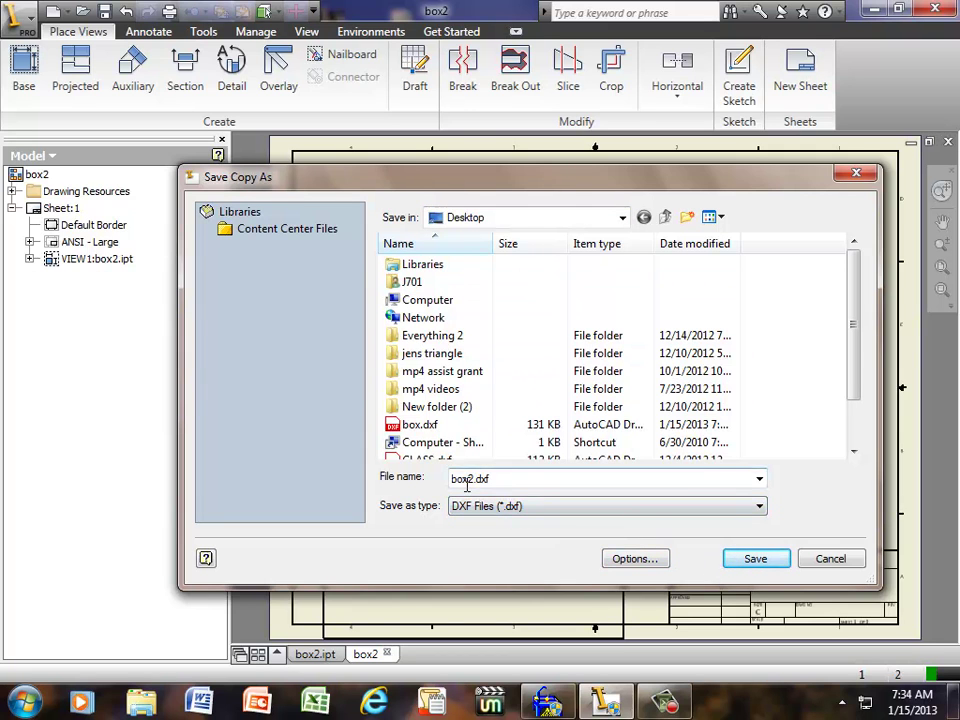
pyautogui.click(757, 563)
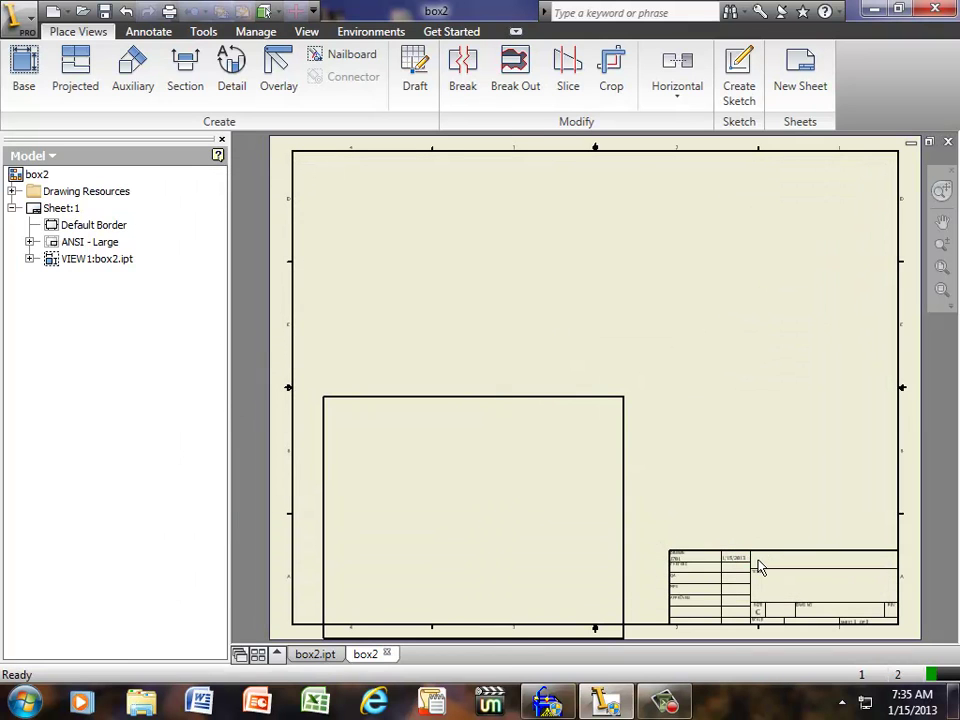
# Switch to PlasmaCAM and import box2.dxf from the Desktop as an AutoCAD DXF file.
pyautogui.click(873, 10)
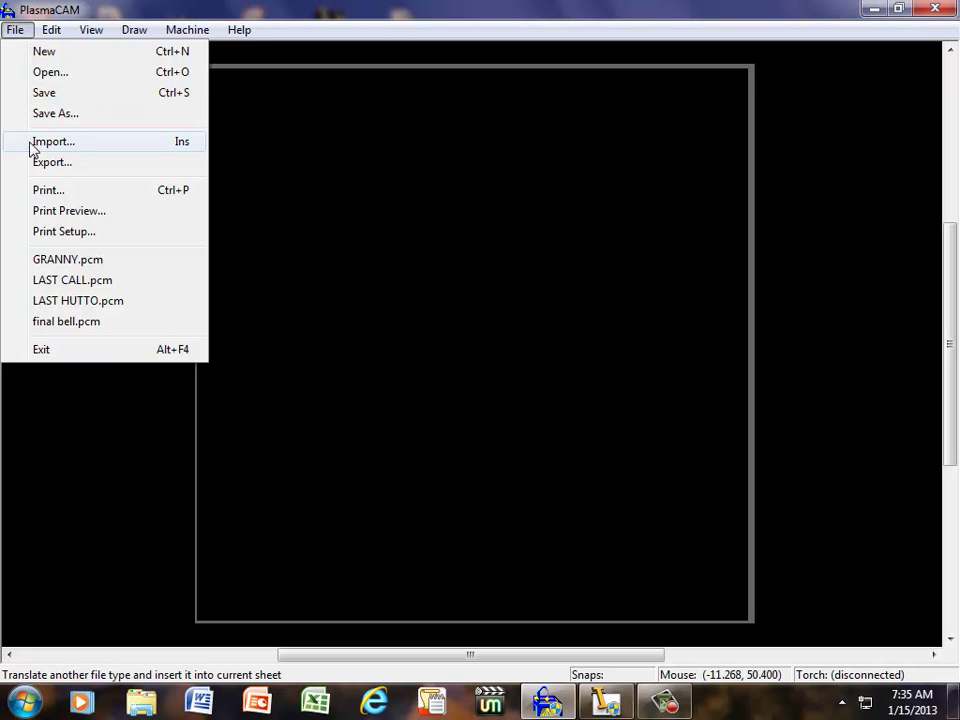
pyautogui.click(42, 143)
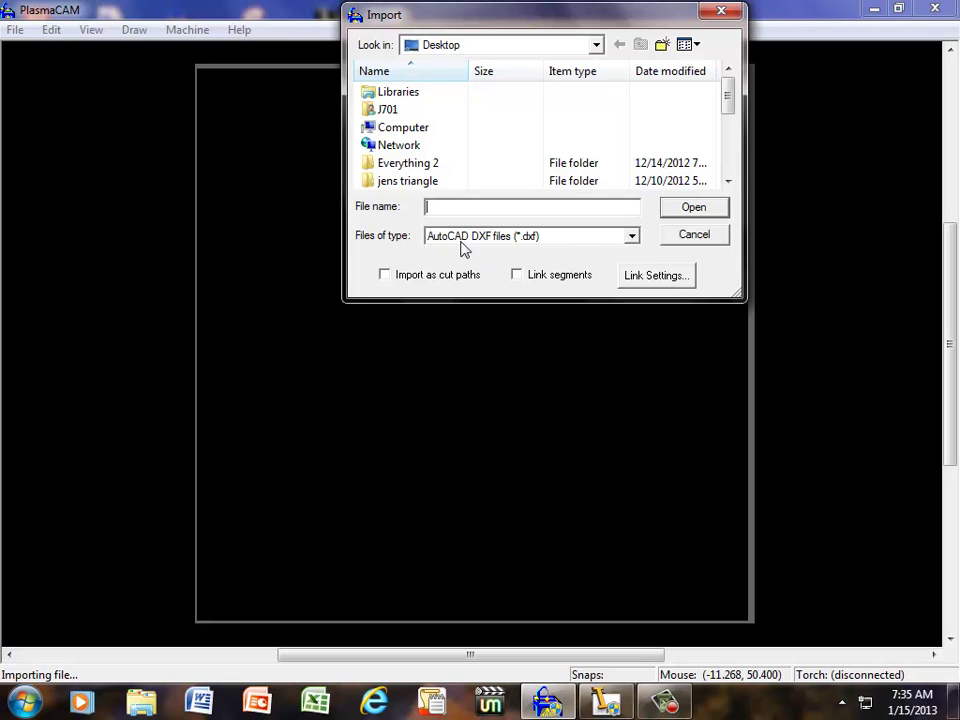
pyautogui.click(632, 238)
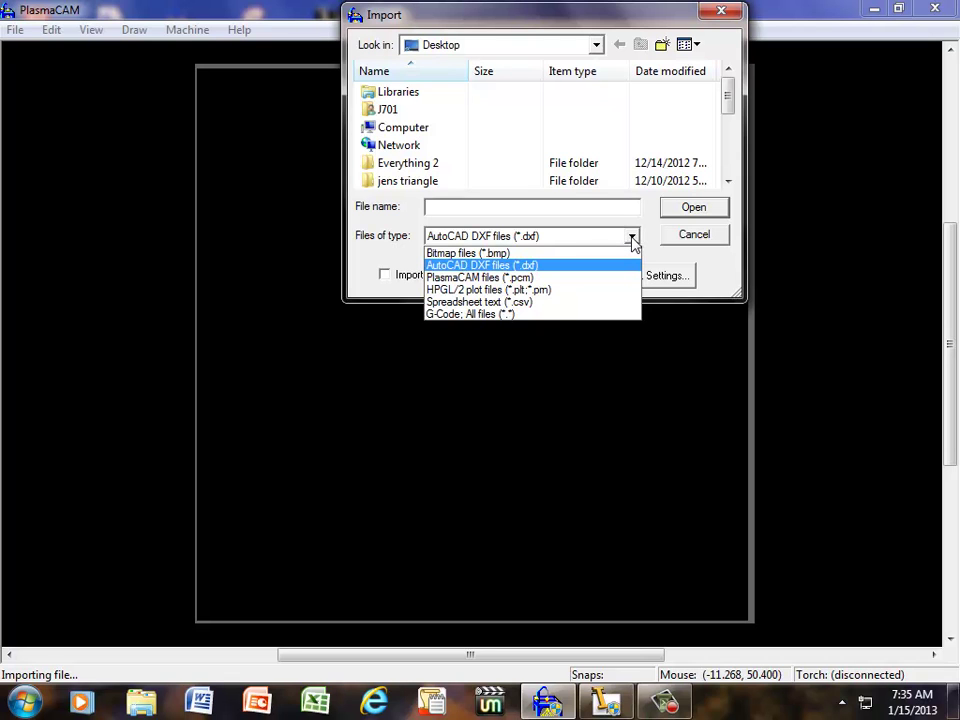
pyautogui.click(474, 266)
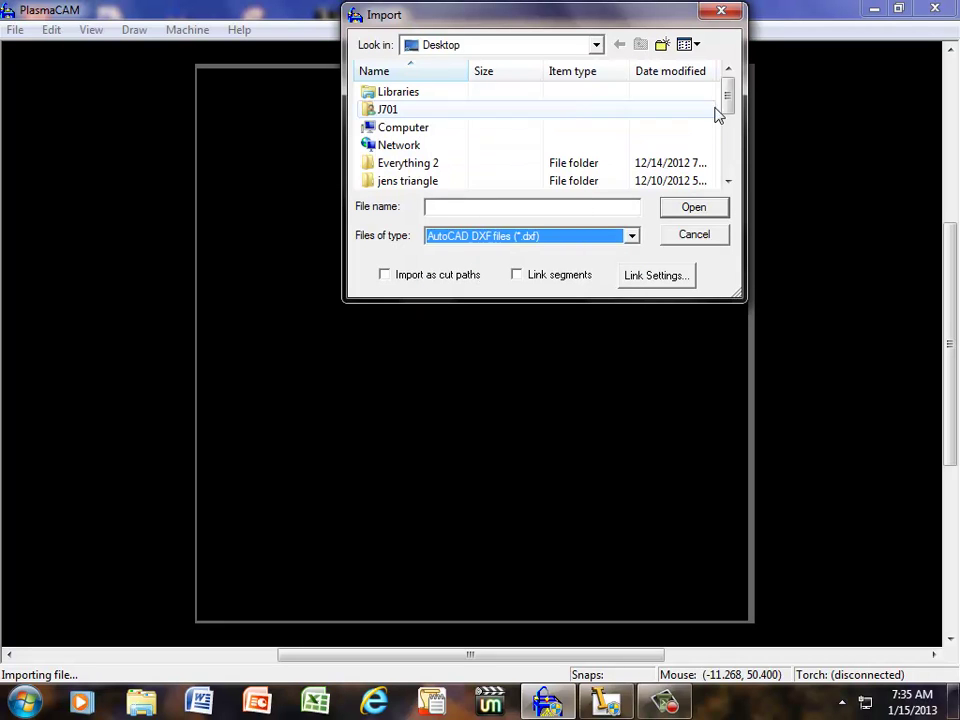
pyautogui.moveTo(728, 96); pyautogui.dragTo(731, 141)
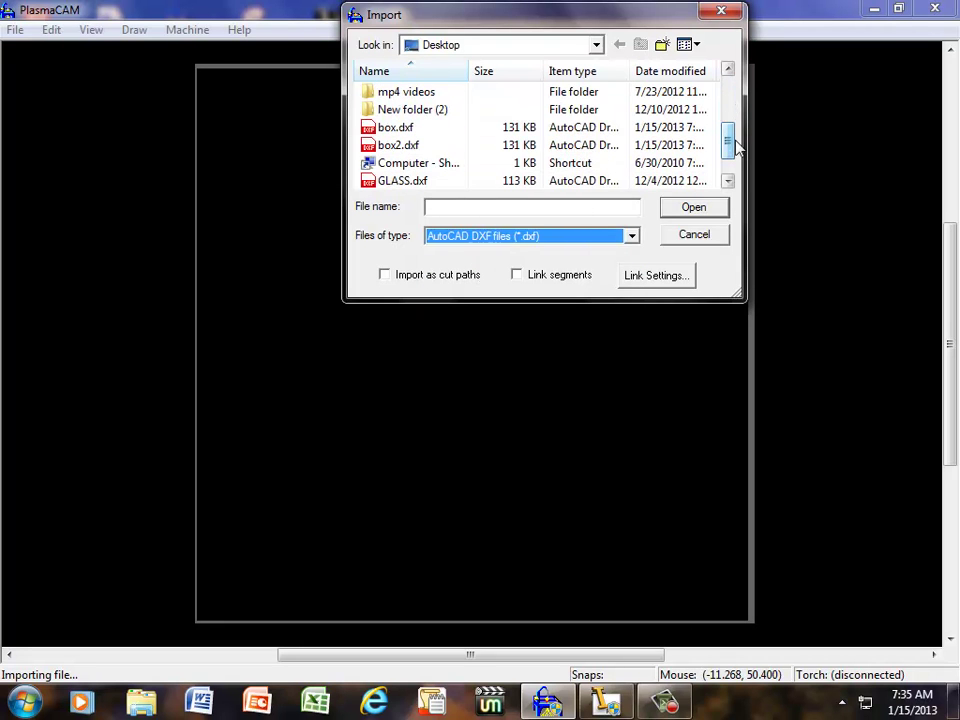
pyautogui.click(392, 146)
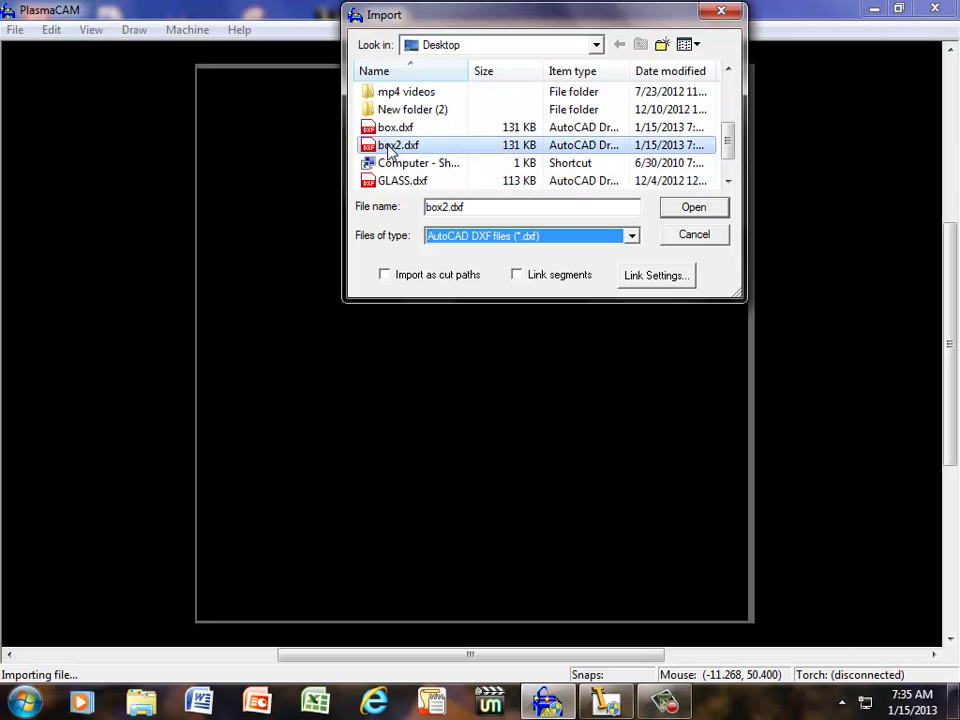
pyautogui.click(692, 208)
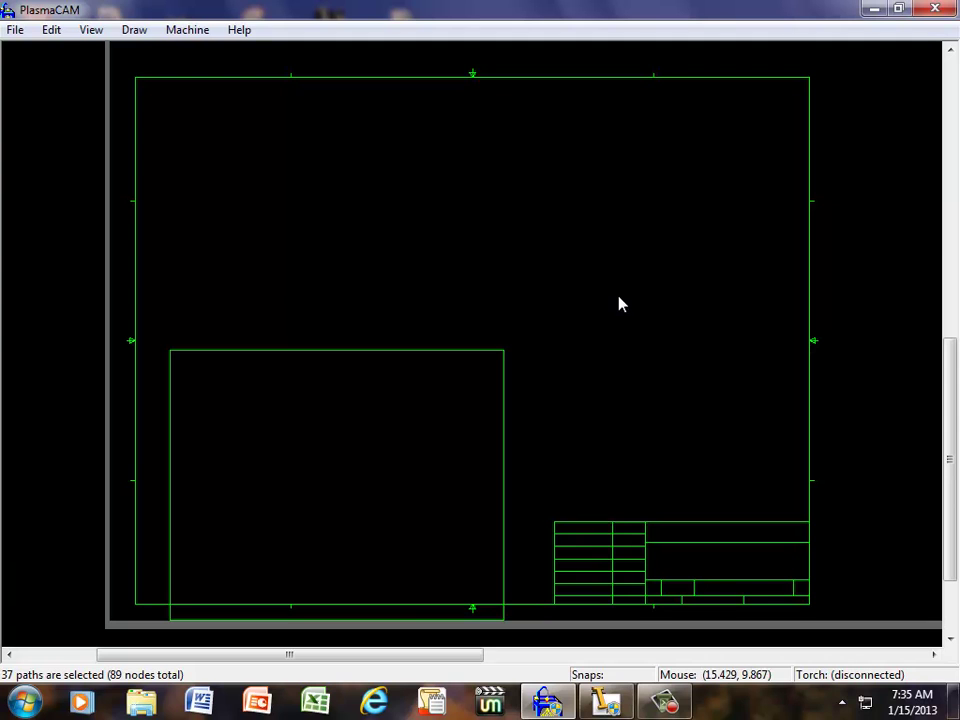
# Delete the imported title block and the sheet border lines, keeping the box2 rectangle.
pyautogui.click(594, 253)
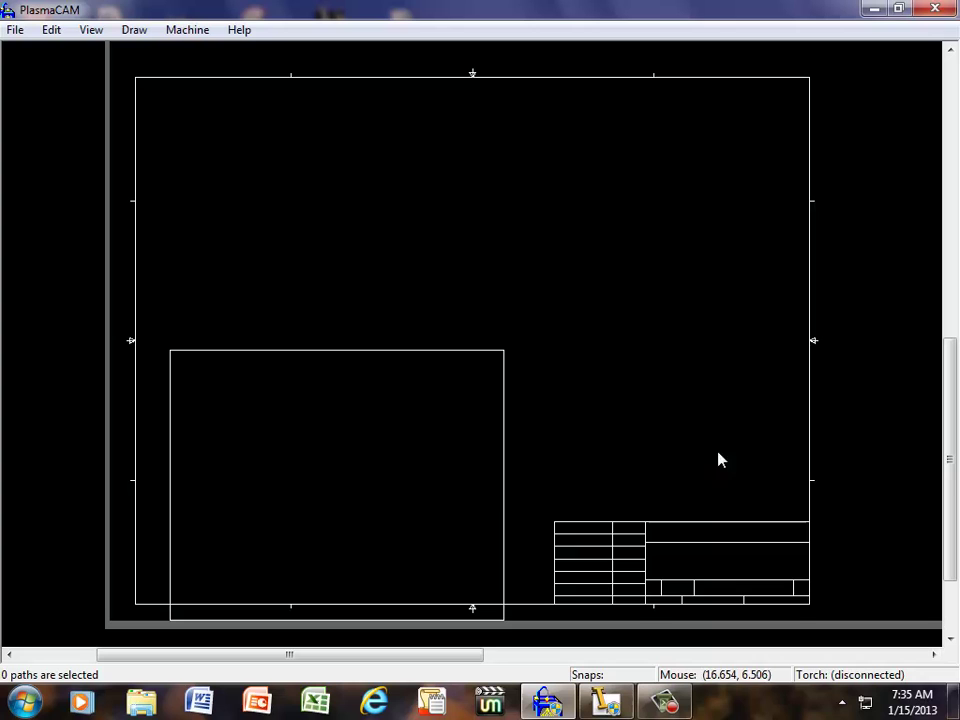
pyautogui.moveTo(539, 396)
pyautogui.mouseDown()
pyautogui.moveTo(570, 429)
pyautogui.moveTo(900, 644)
pyautogui.mouseUp()
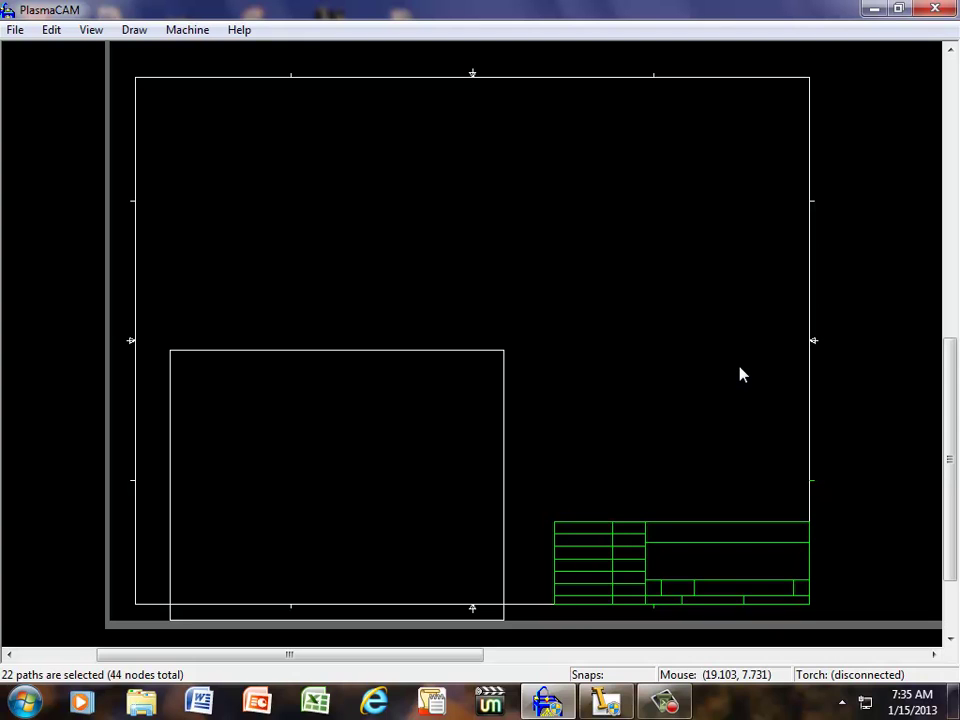
pyautogui.press('Delete')
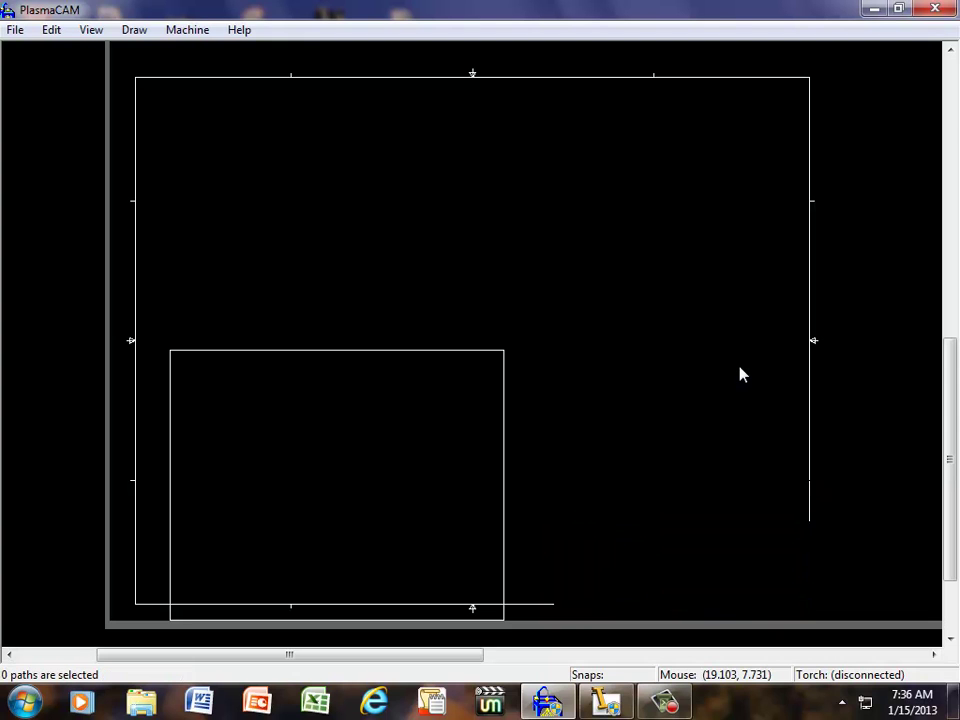
pyautogui.click(806, 252)
pyautogui.press('Delete')
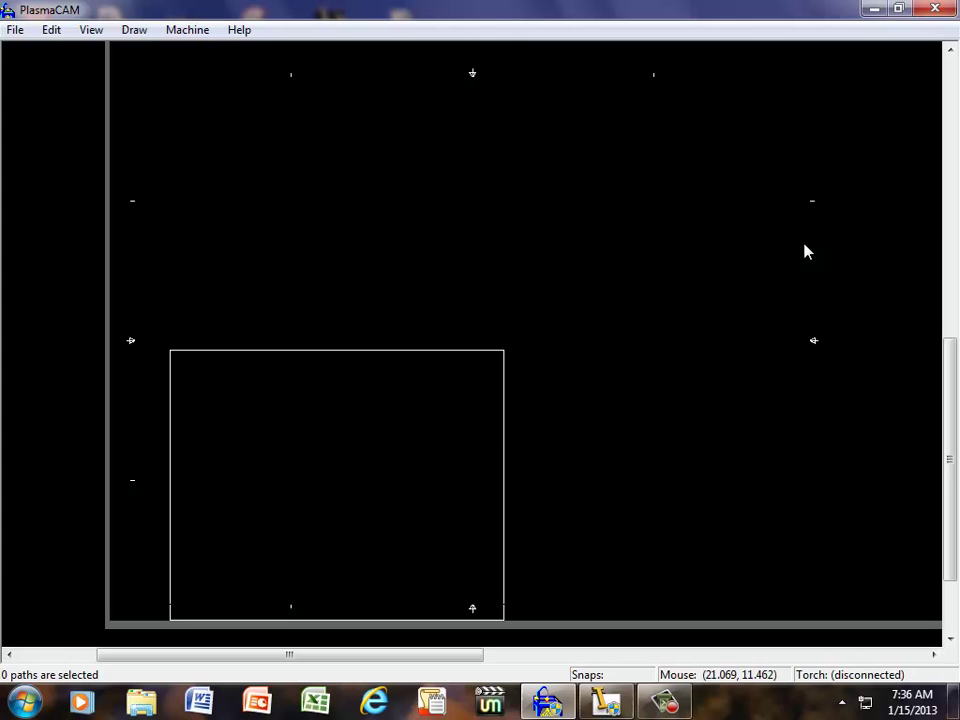
# Delete the leftover border tick marks and centring arrows above the rectangle and on both sides of it.
pyautogui.moveTo(594, 52); pyautogui.dragTo(878, 428)
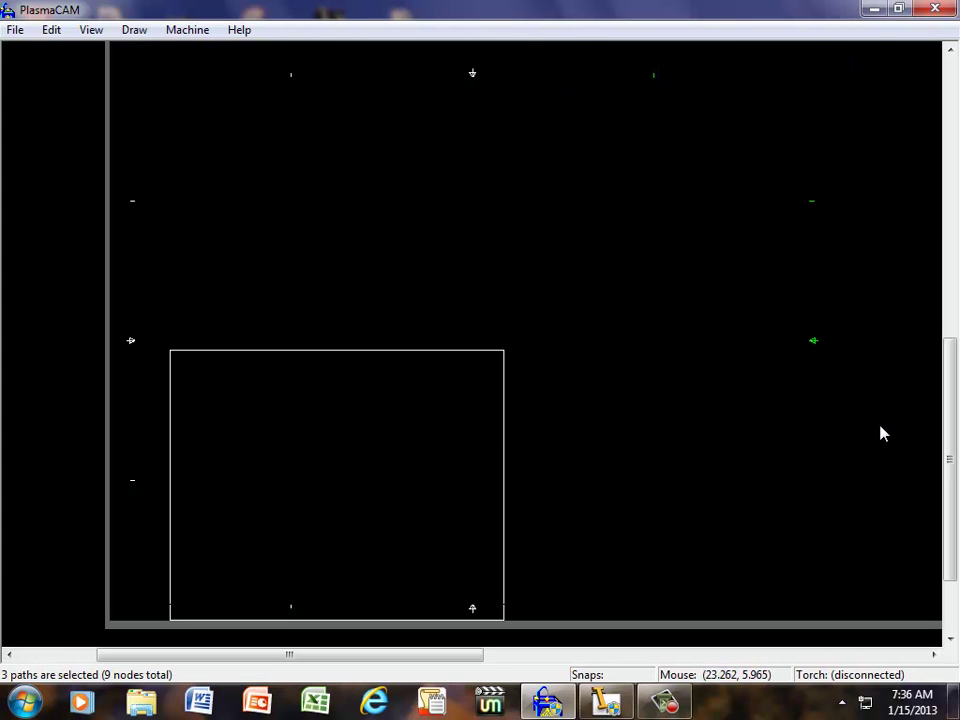
pyautogui.press('Delete')
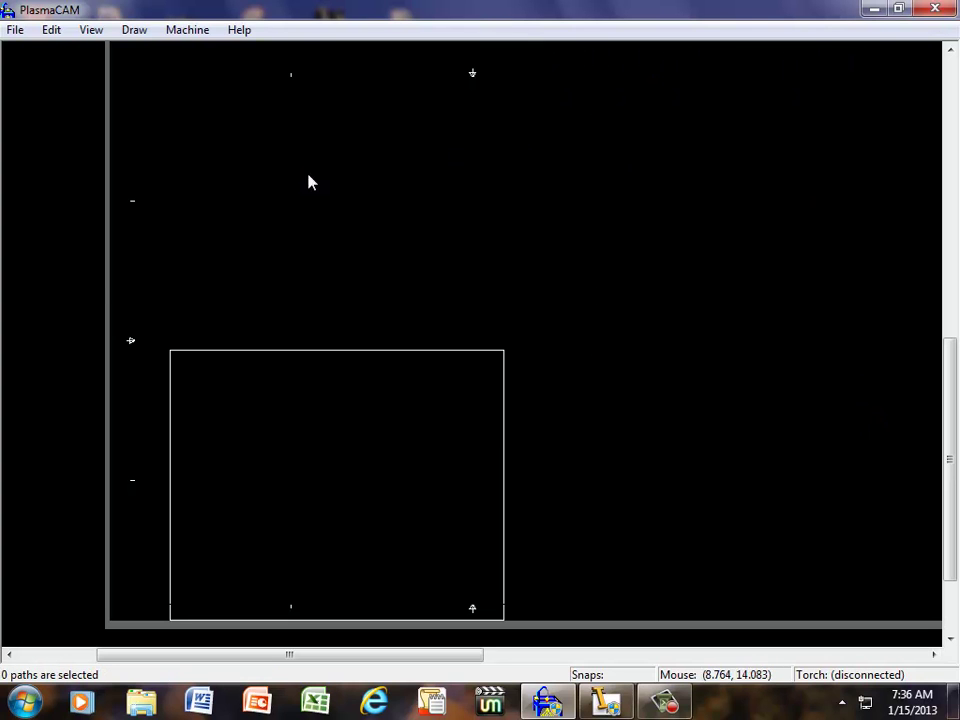
pyautogui.moveTo(87, 247); pyautogui.dragTo(583, 50)
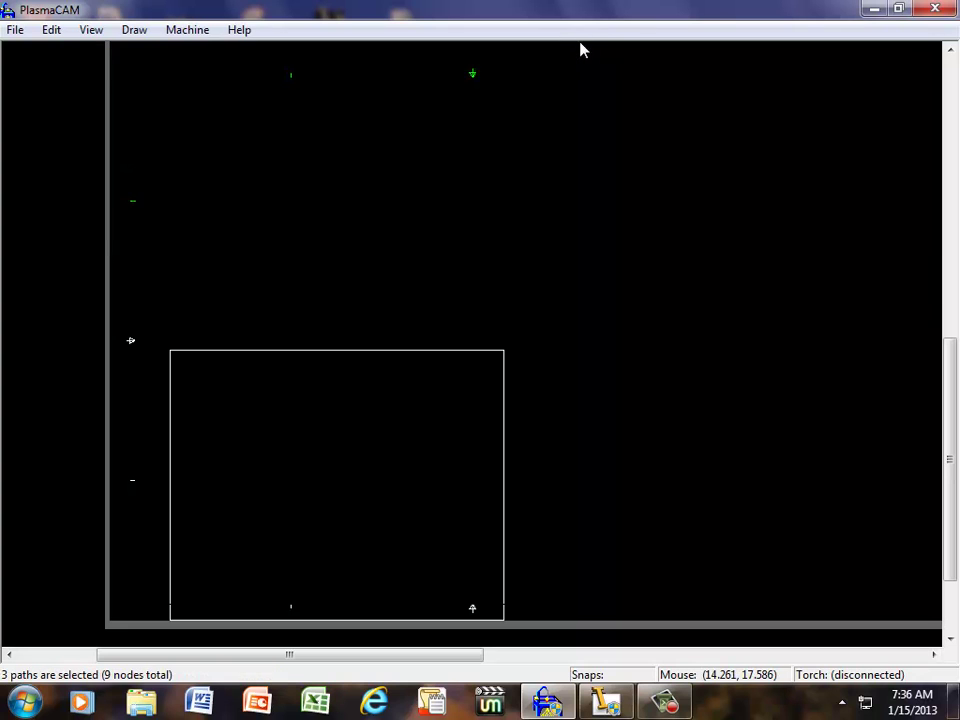
pyautogui.press('Delete')
pyautogui.moveTo(80, 315)
pyautogui.mouseDown()
pyautogui.moveTo(105, 326)
pyautogui.moveTo(126, 499)
pyautogui.moveTo(155, 537)
pyautogui.mouseUp()
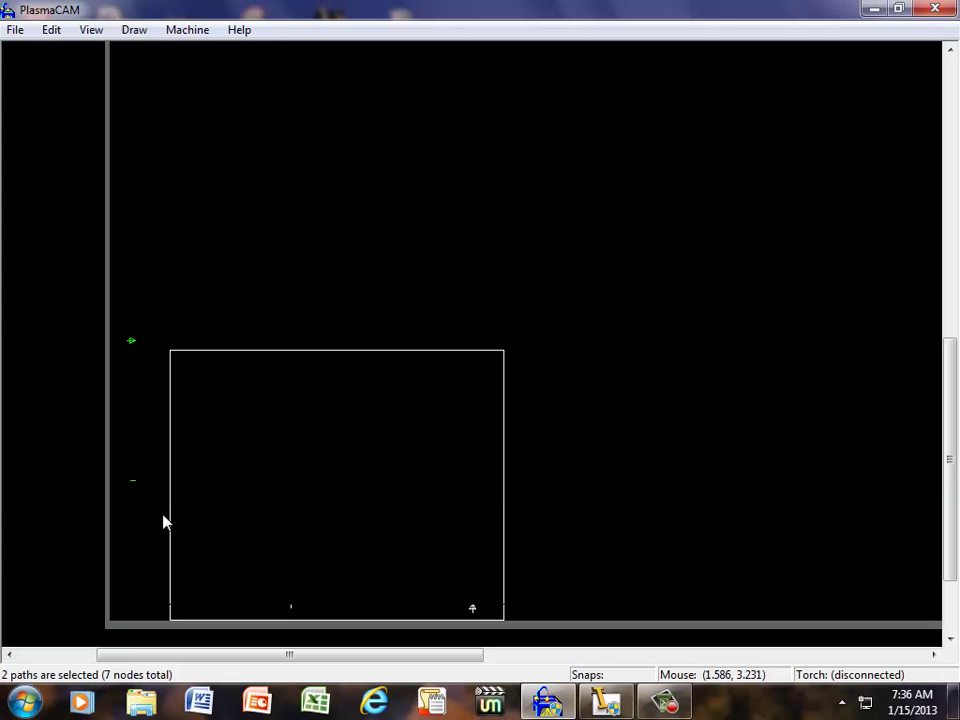
pyautogui.press('Delete')
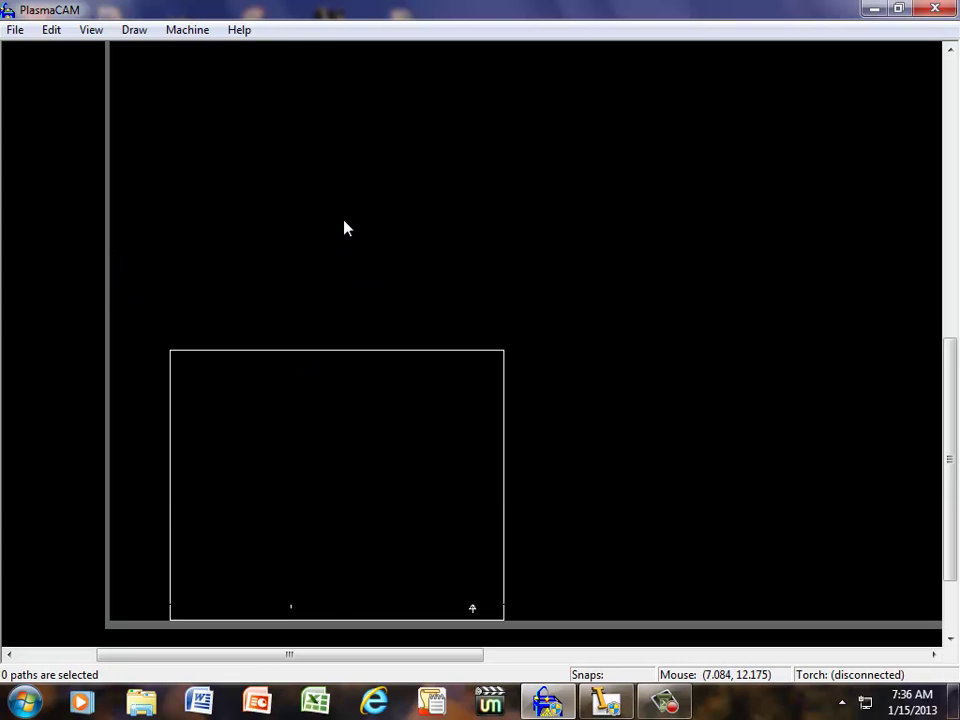
# Move the rectangle with its remaining marks from the sheet's lower-left corner to about the middle of the sheet.
pyautogui.press('Home')
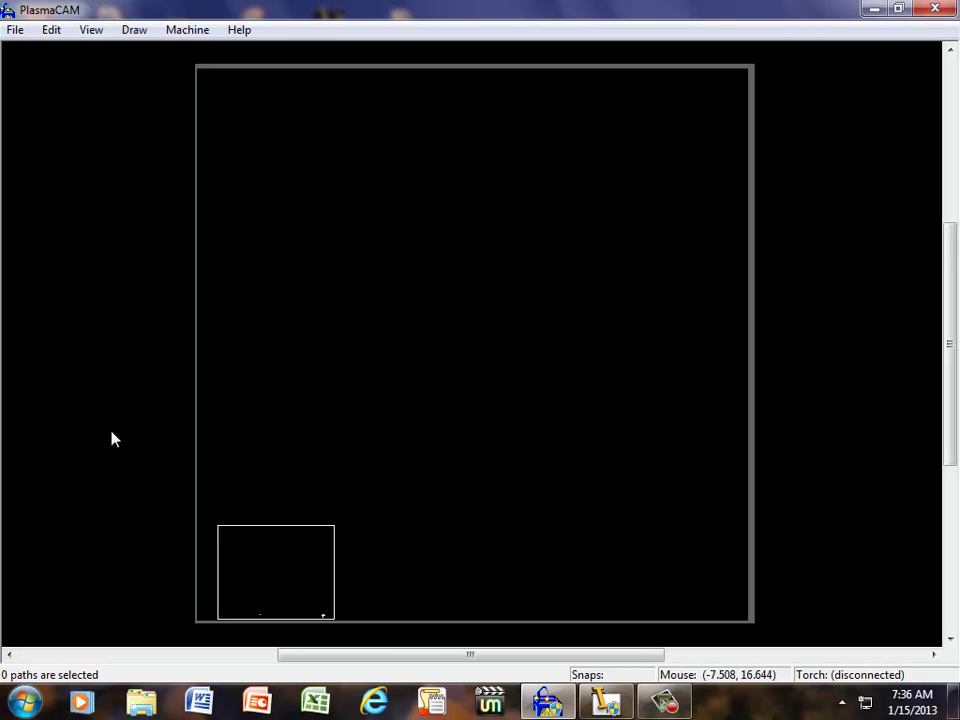
pyautogui.moveTo(116, 444); pyautogui.dragTo(424, 634)
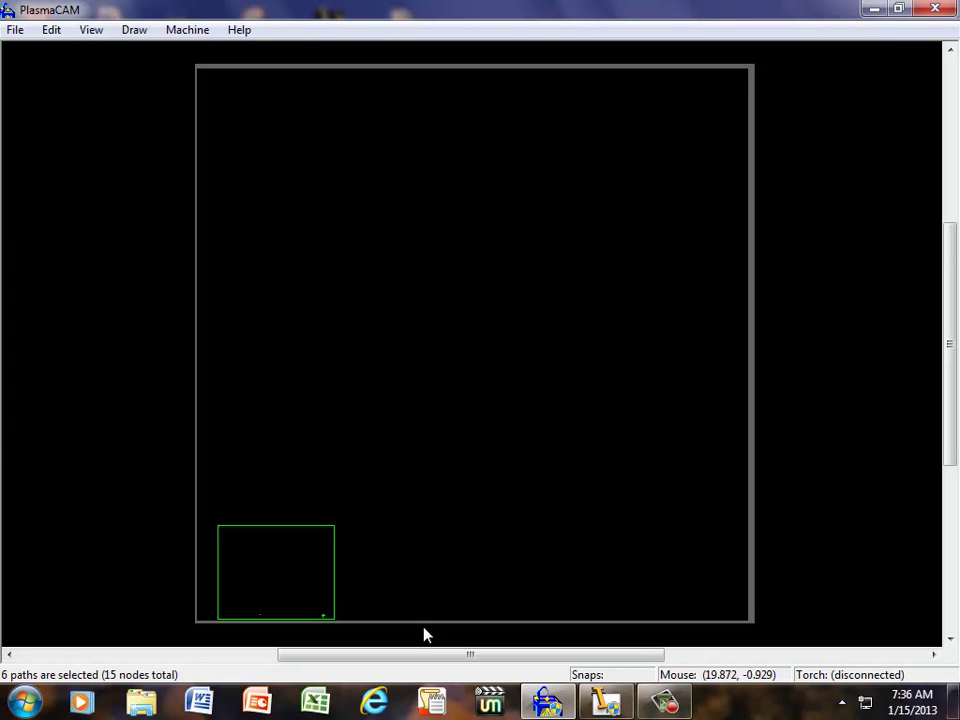
pyautogui.press('m')
pyautogui.click(293, 560)
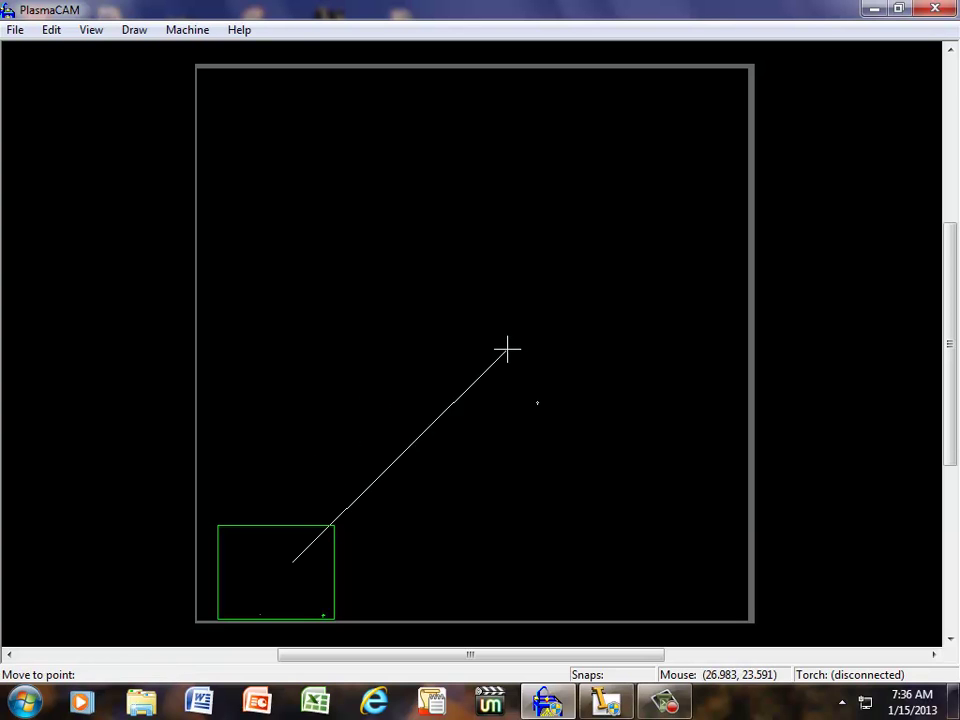
pyautogui.click(475, 329)
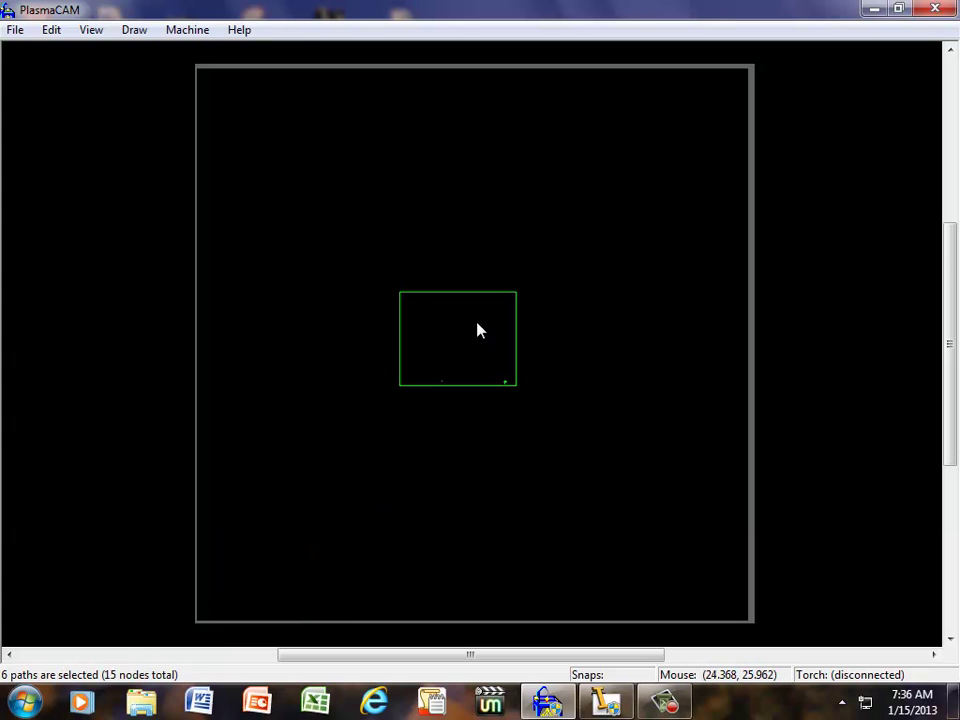
# Remove the leftover border marks at the rectangle's lower edge and convert its outline into a single cut path.
pyautogui.press('z')
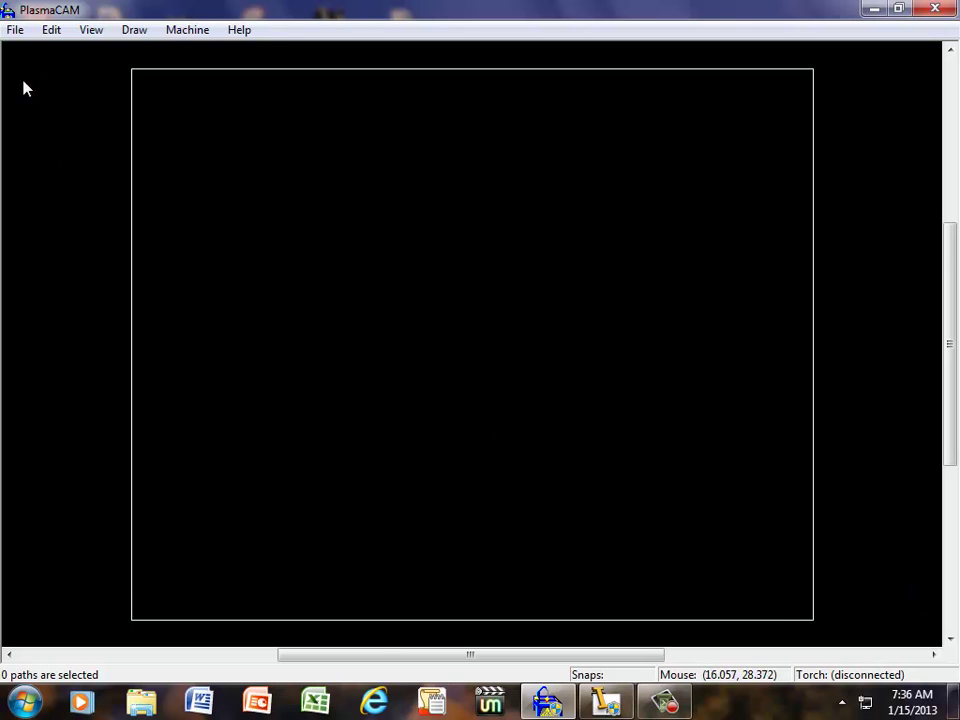
pyautogui.click(91, 29)
pyautogui.click(140, 71)
pyautogui.moveTo(95, 67)
pyautogui.mouseDown()
pyautogui.moveTo(360, 58)
pyautogui.moveTo(666, 101)
pyautogui.moveTo(789, 199)
pyautogui.moveTo(824, 508)
pyautogui.mouseUp()
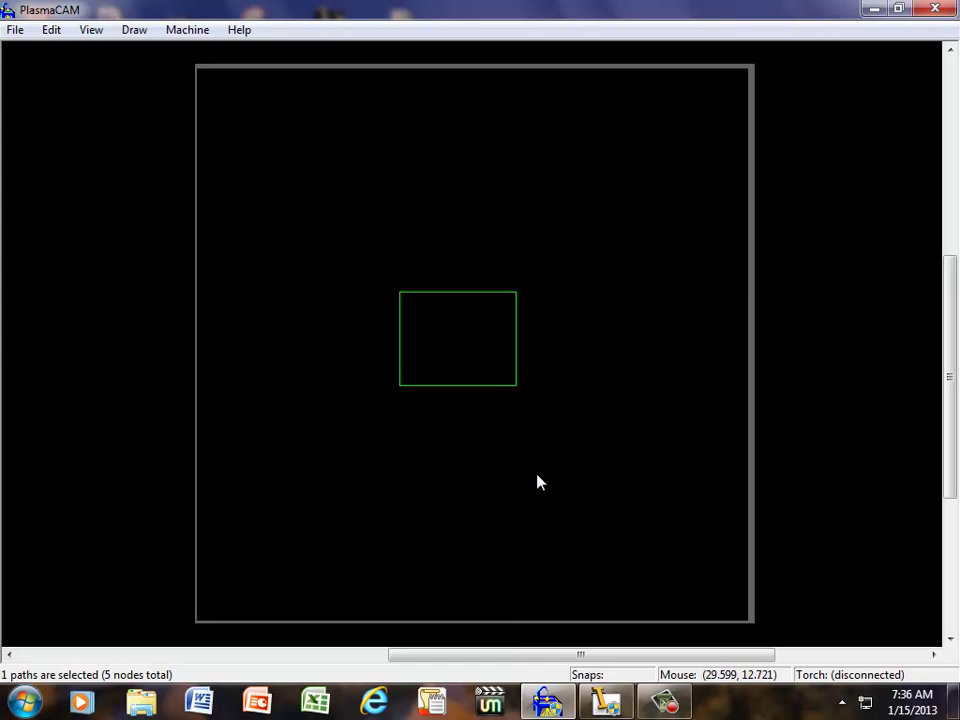
pyautogui.click(426, 489)
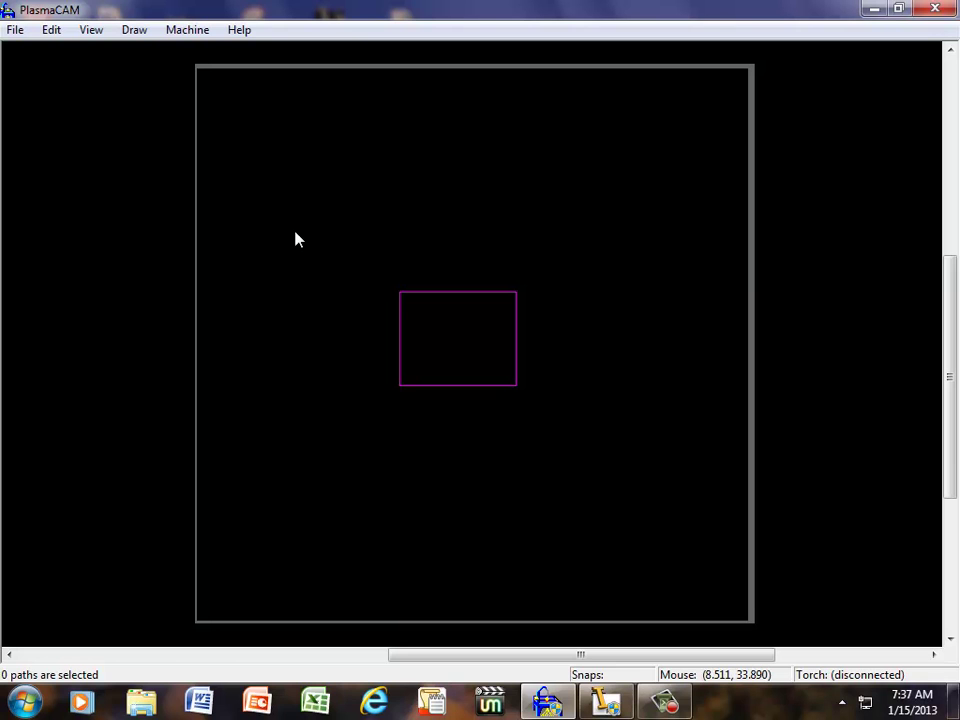
pyautogui.click(662, 704)
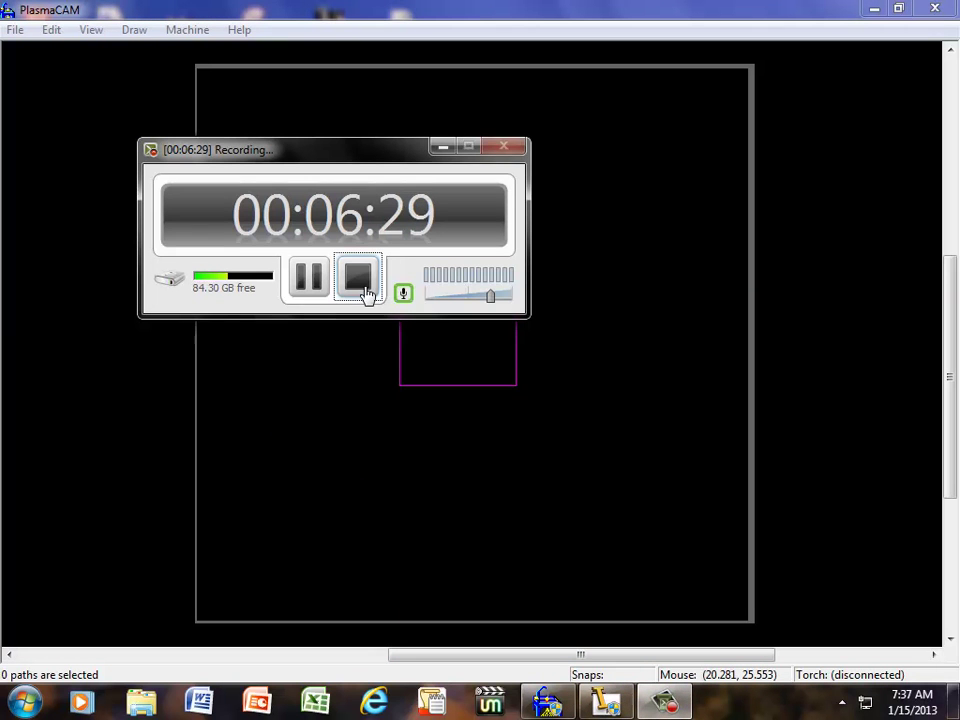